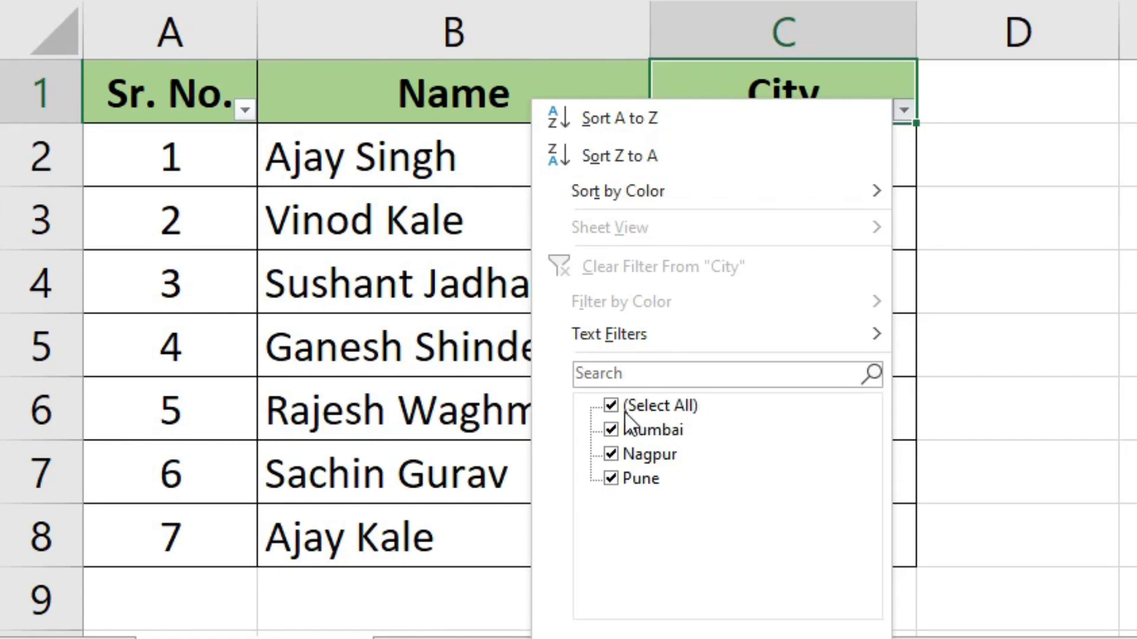
Filter the City column to Pune only and select the filtered records
left_click(613, 405)
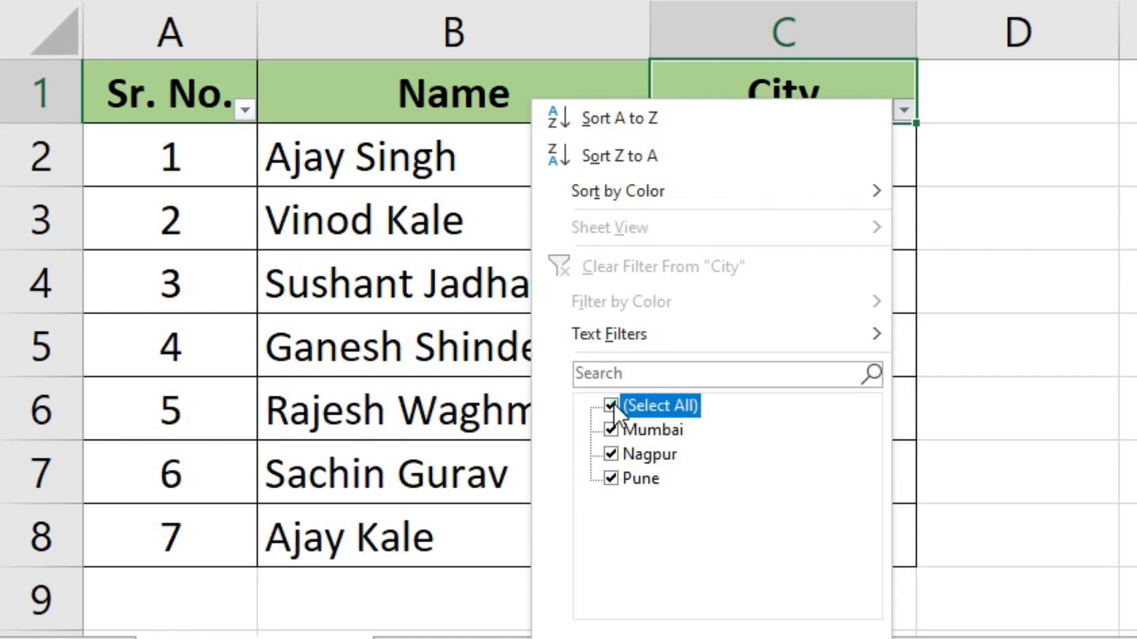
left_click(615, 481)
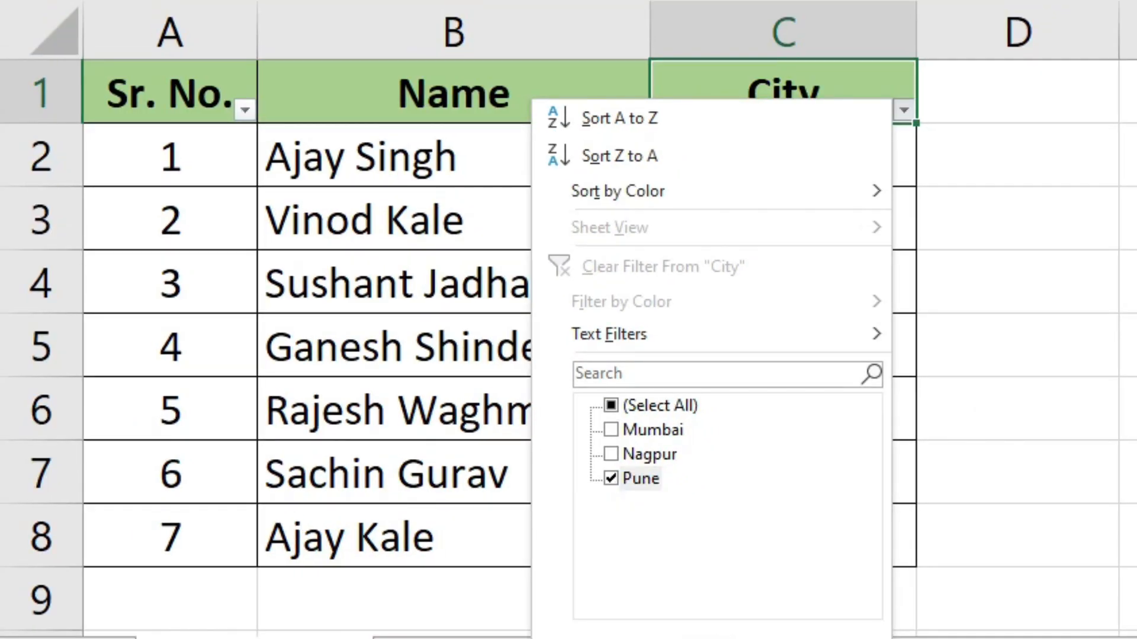
left_click(720, 638)
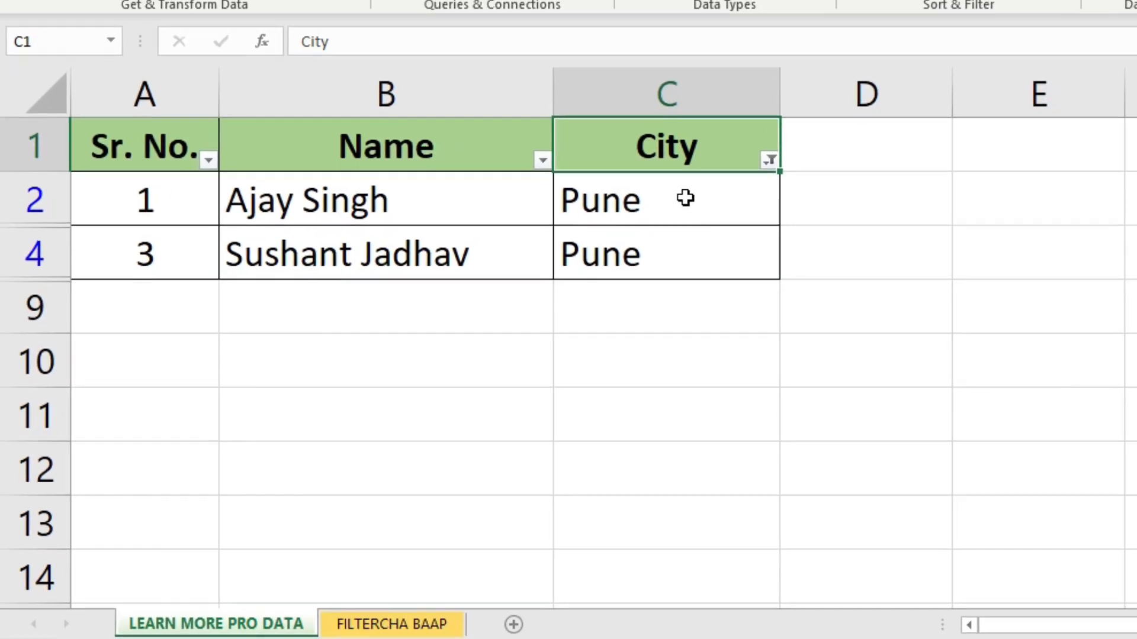
left_click_drag(749, 186, 232, 270)
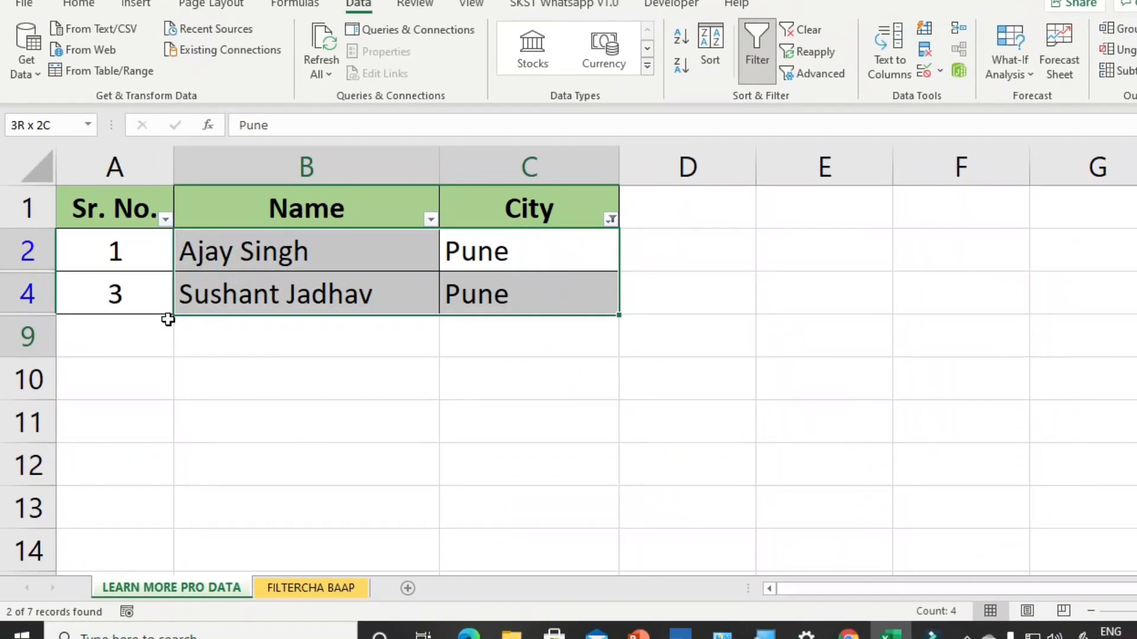
left_click_drag(168, 320, 155, 274)
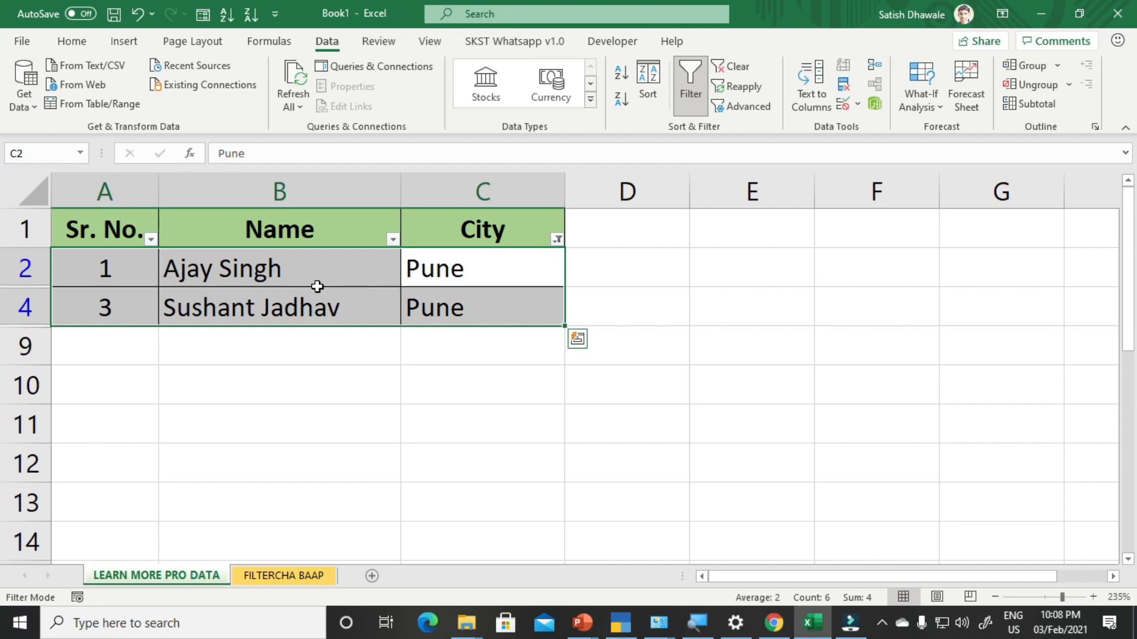
Examine the Pune records on the FILTERCHA BAAP sheet and compare them with the LEARN MORE PRO DATA sheet
left_click(285, 576)
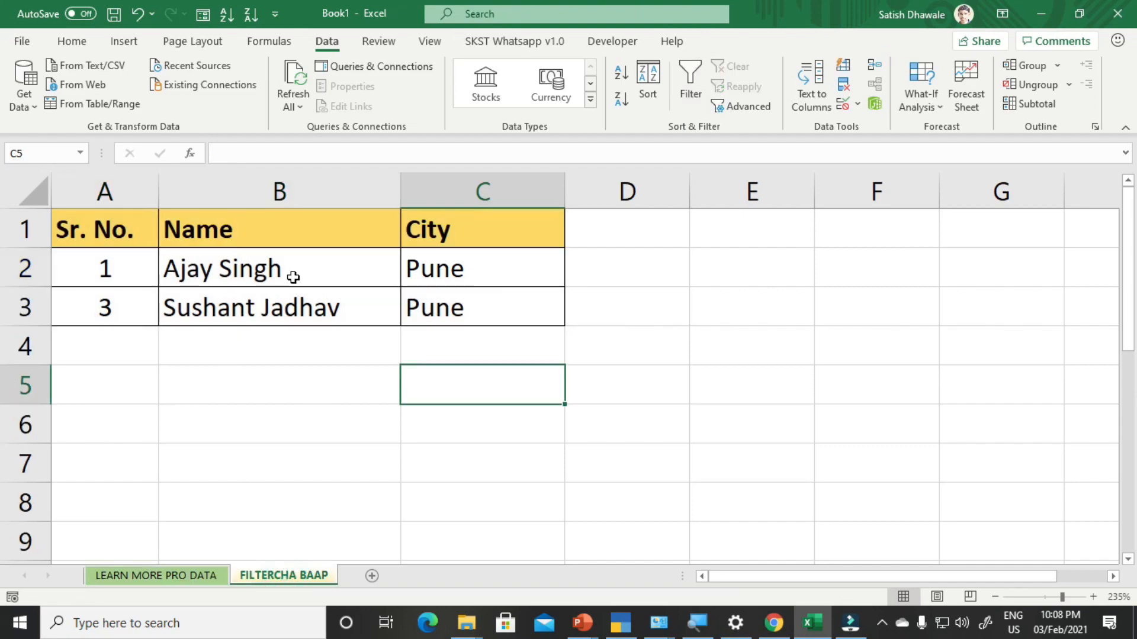
left_click_drag(447, 261, 135, 302)
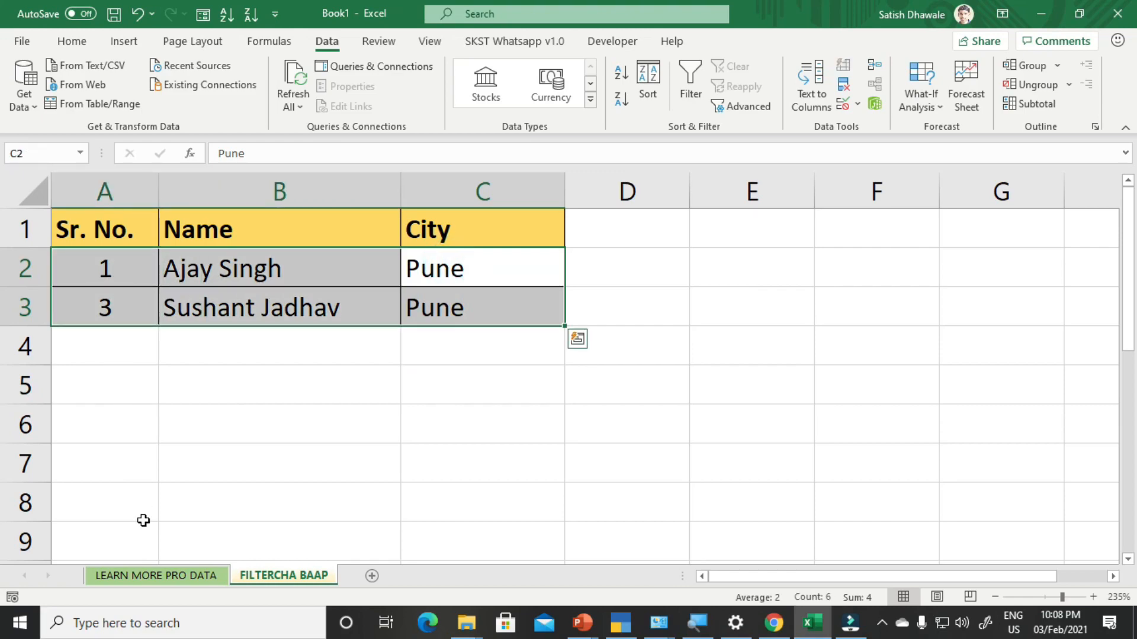
left_click(165, 576)
left_click(456, 266)
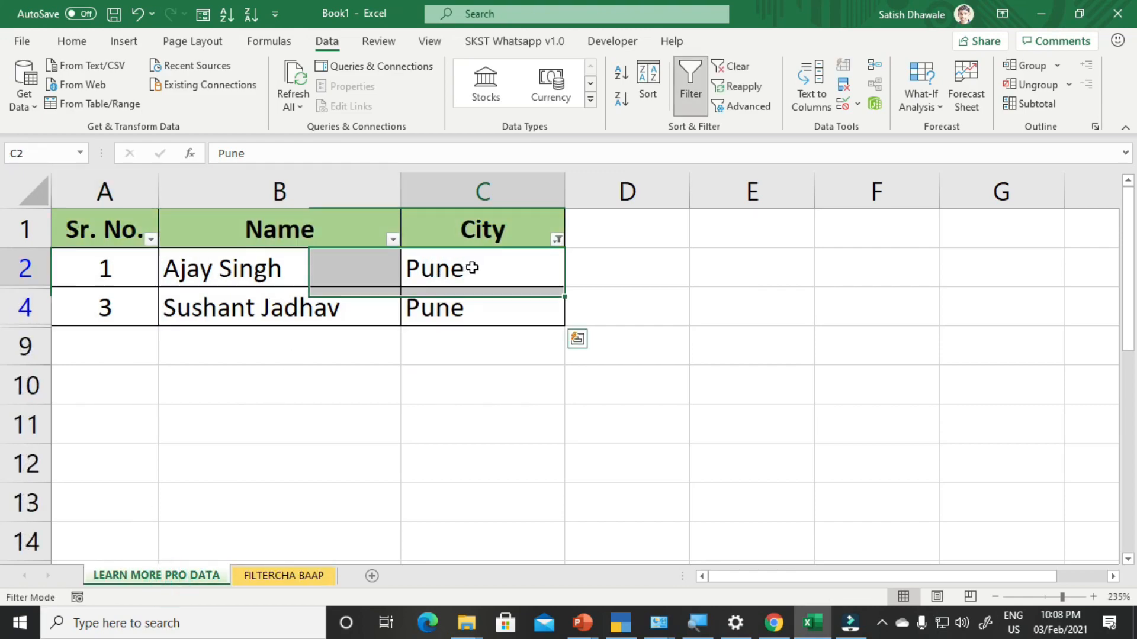
Clear the filter from the City column and compare the full list with the FILTERCHA BAAP sheet
left_click(557, 239)
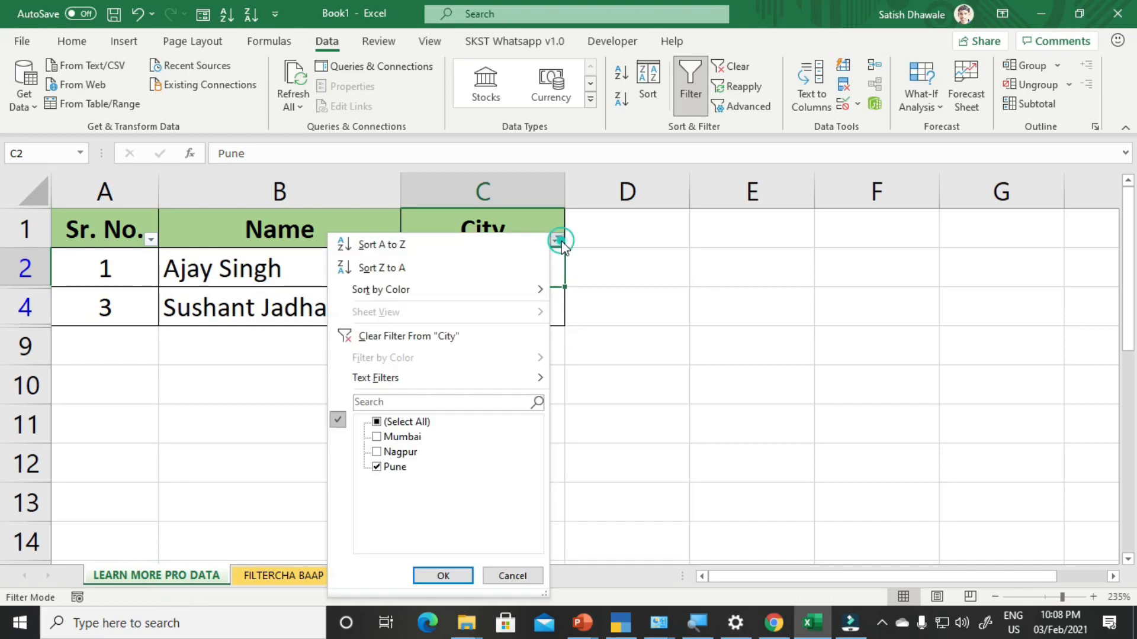
left_click(374, 337)
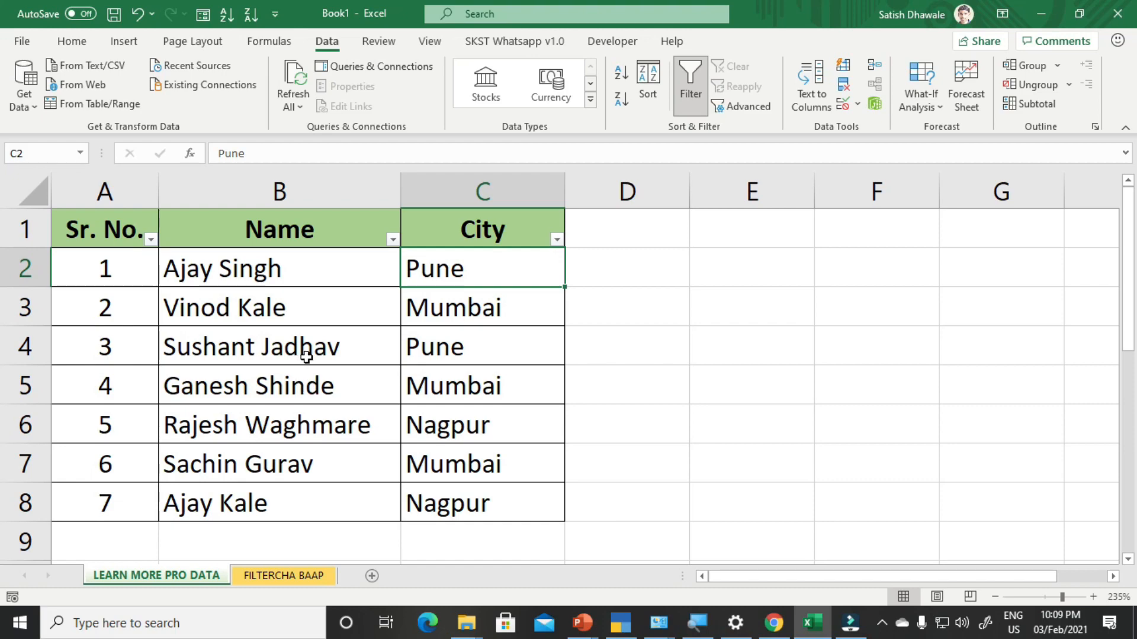
left_click(260, 582)
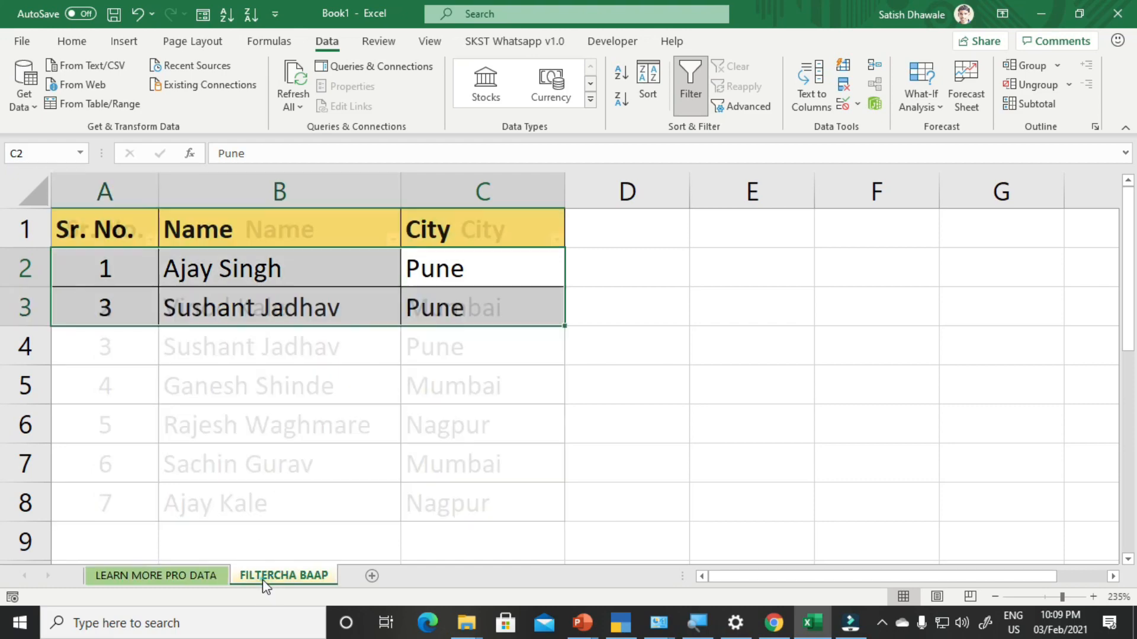
left_click(172, 579)
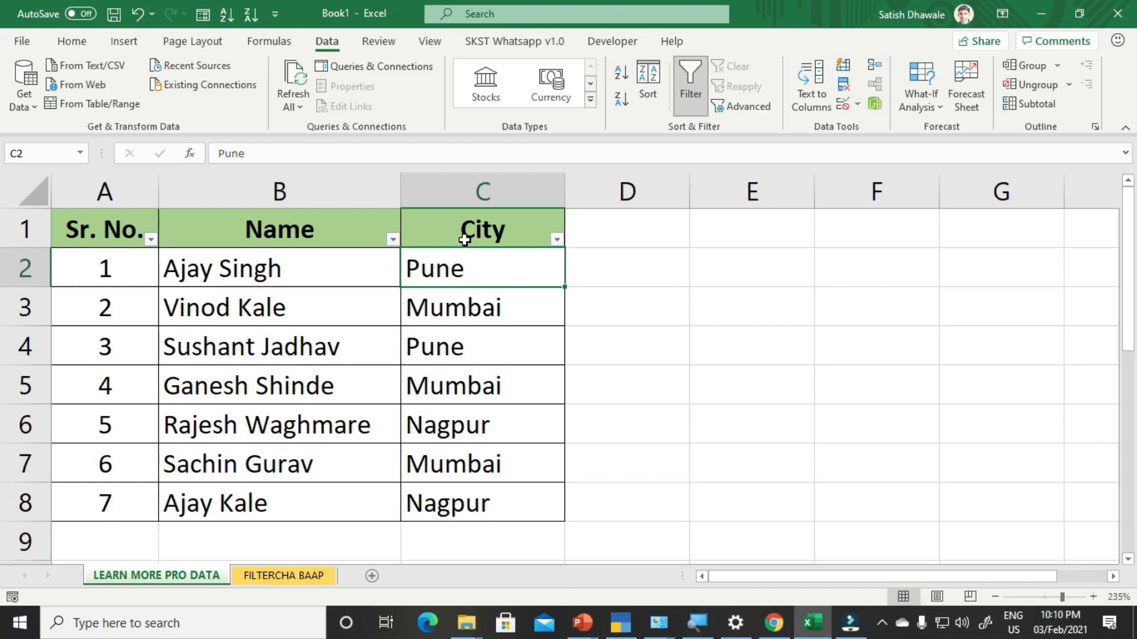
Copy the City header and the Pune cell from C1:C2 to E1:E2 as the filter criteria
left_click_drag(464, 239, 475, 270)
key("ctrl+c")
left_click(720, 230)
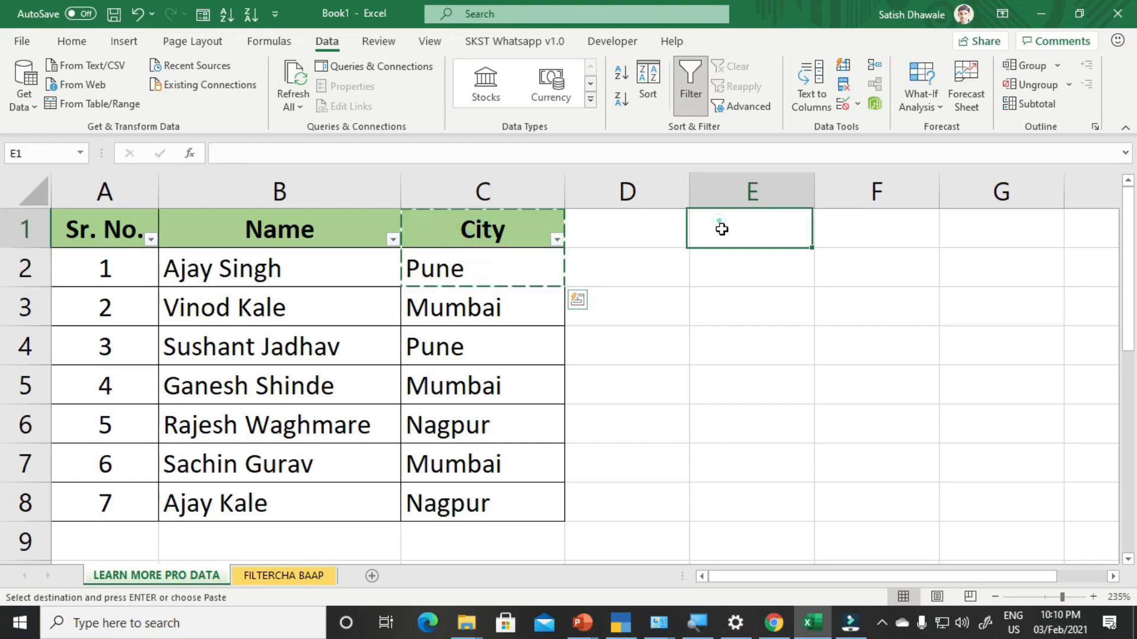
key("ctrl+v")
key("Escape")
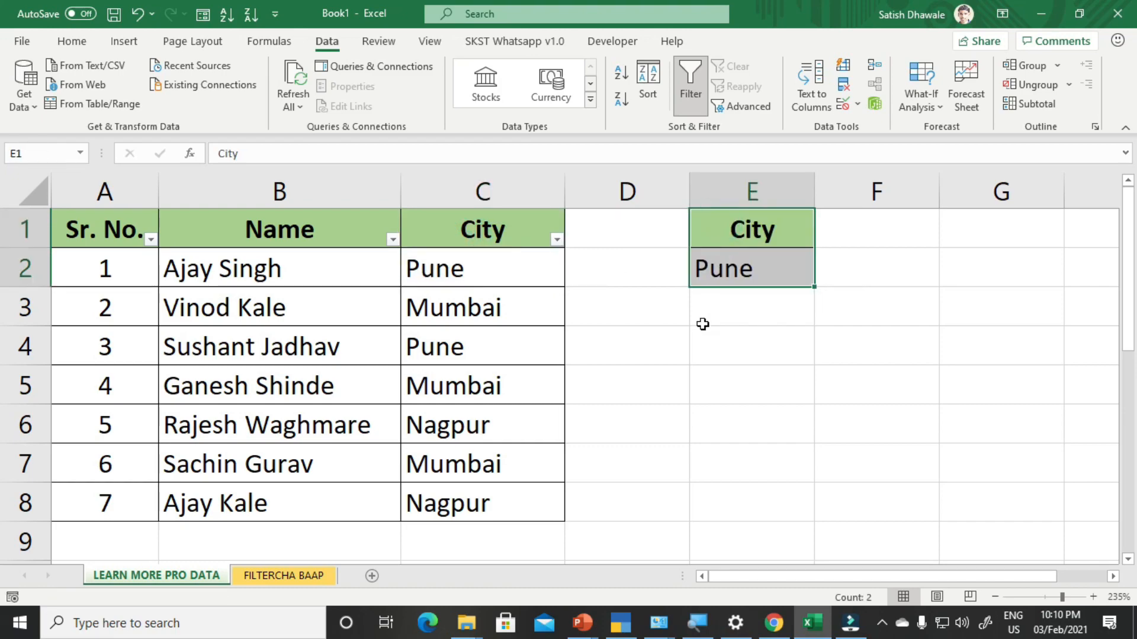
left_click(735, 265)
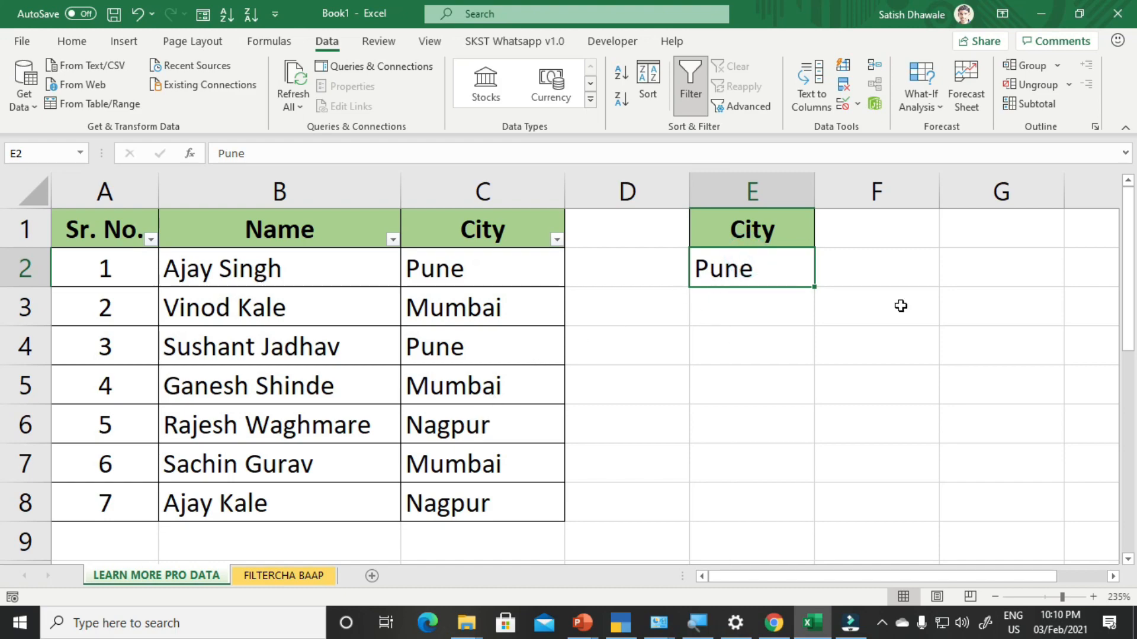
Delete rows 1 to 3 on the FILTERCHA BAAP sheet and return to the LEARN MORE PRO DATA sheet
left_click_drag(954, 229, 974, 350)
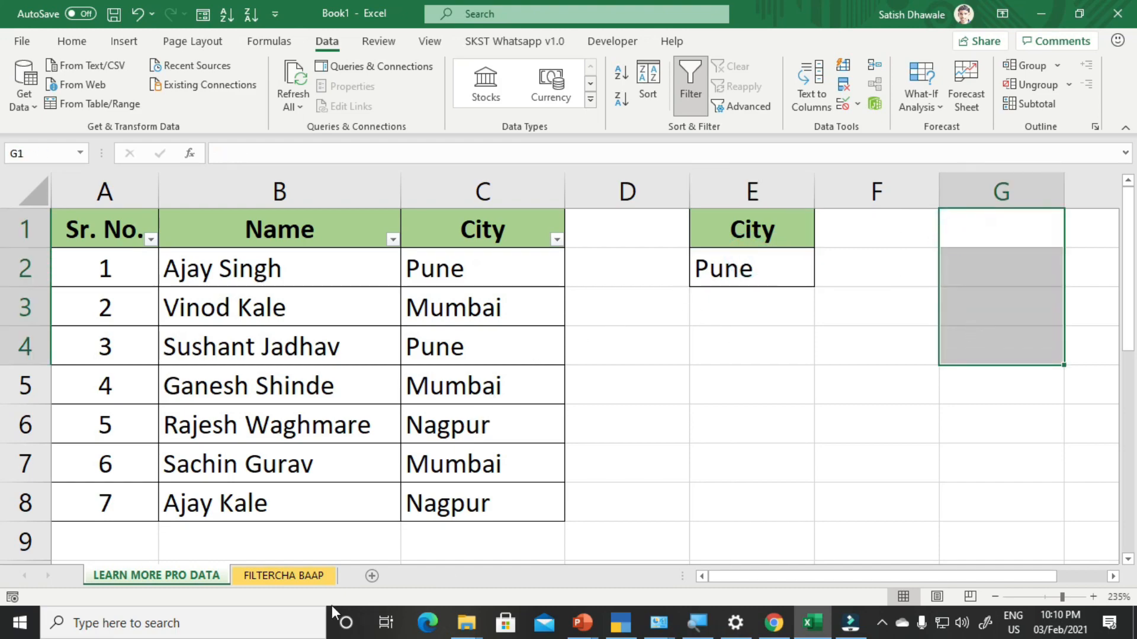
left_click(273, 575)
left_click_drag(23, 228, 22, 310)
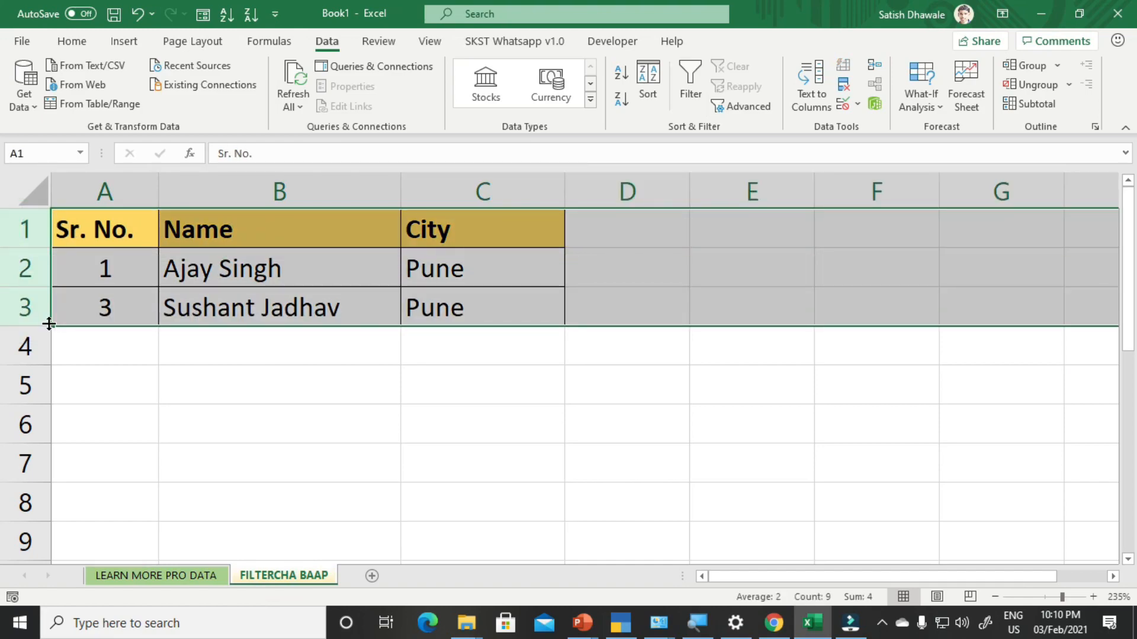
key("Delete")
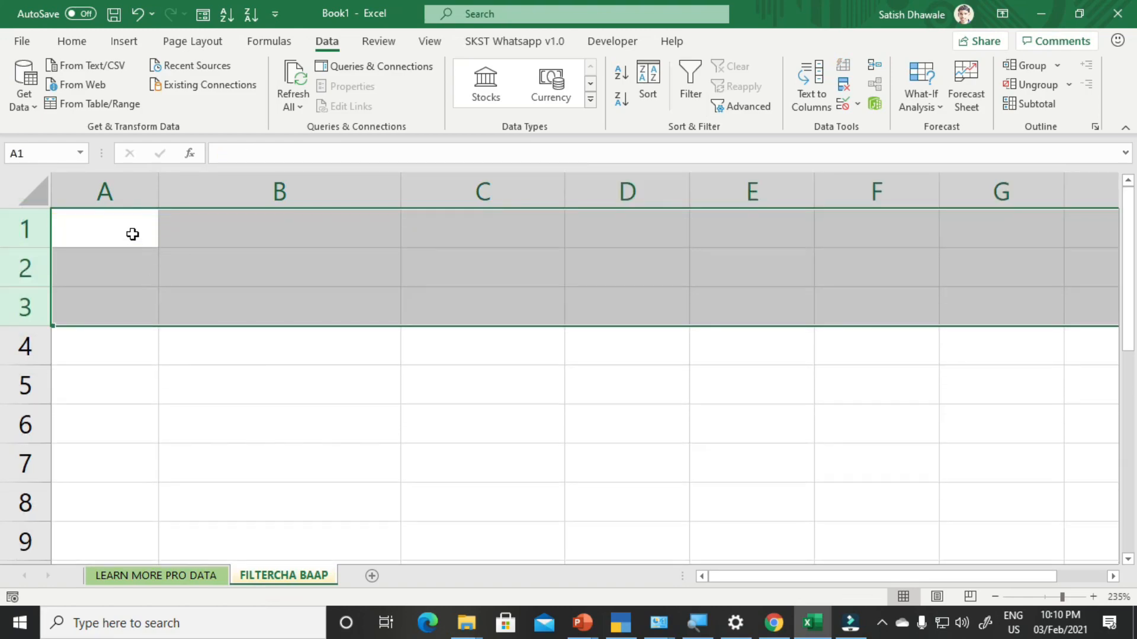
left_click_drag(126, 218, 432, 384)
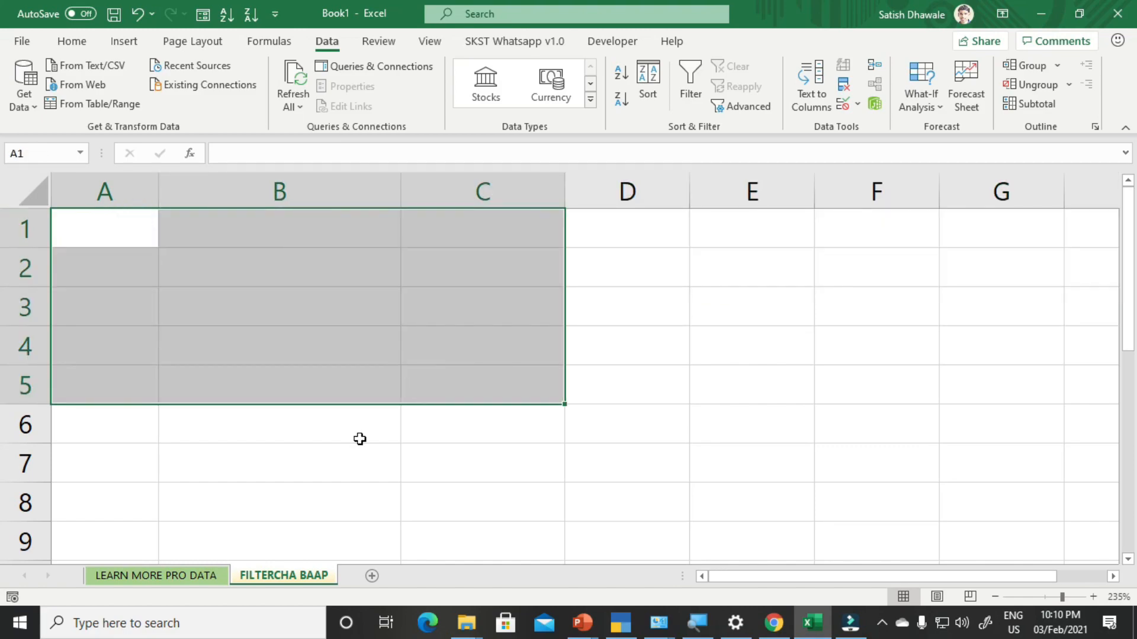
left_click(171, 562)
left_click(835, 297)
left_click_drag(970, 234, 991, 306)
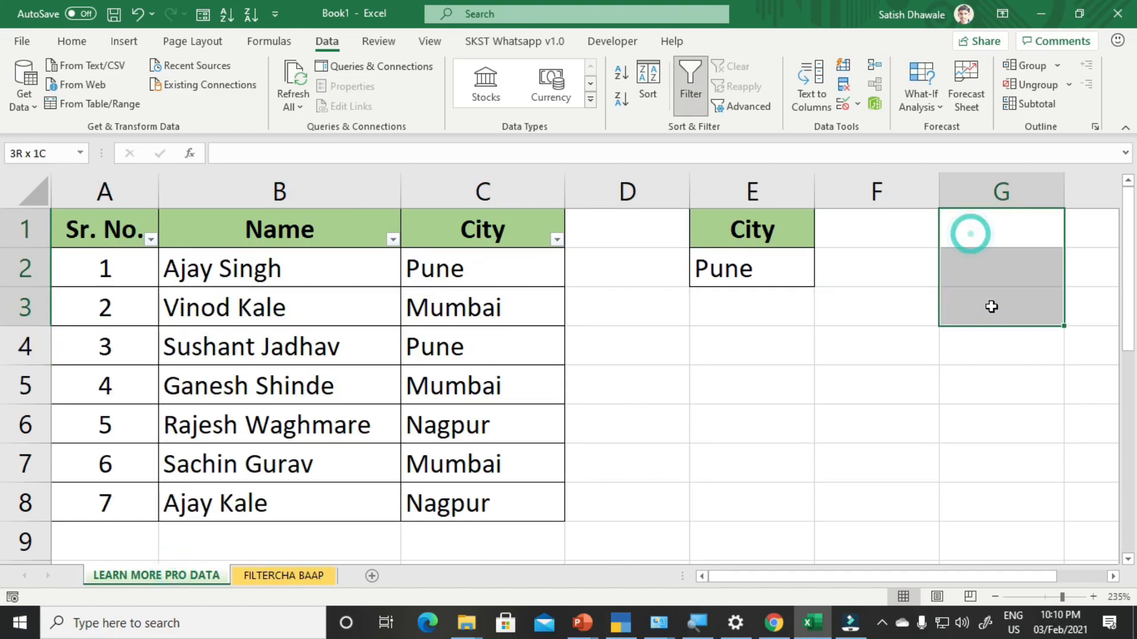
left_click(818, 357)
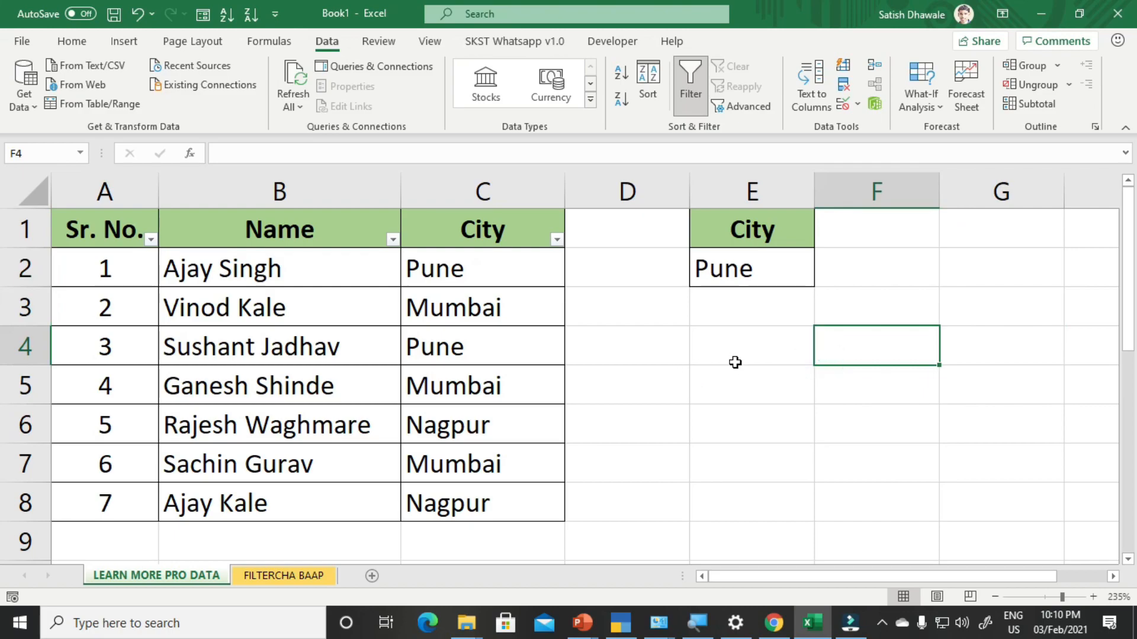
Turn off the AutoFilter on the Sr. No., Name and City headers
left_click(957, 244)
scroll(342, 306, "down", 3, "ctrl")
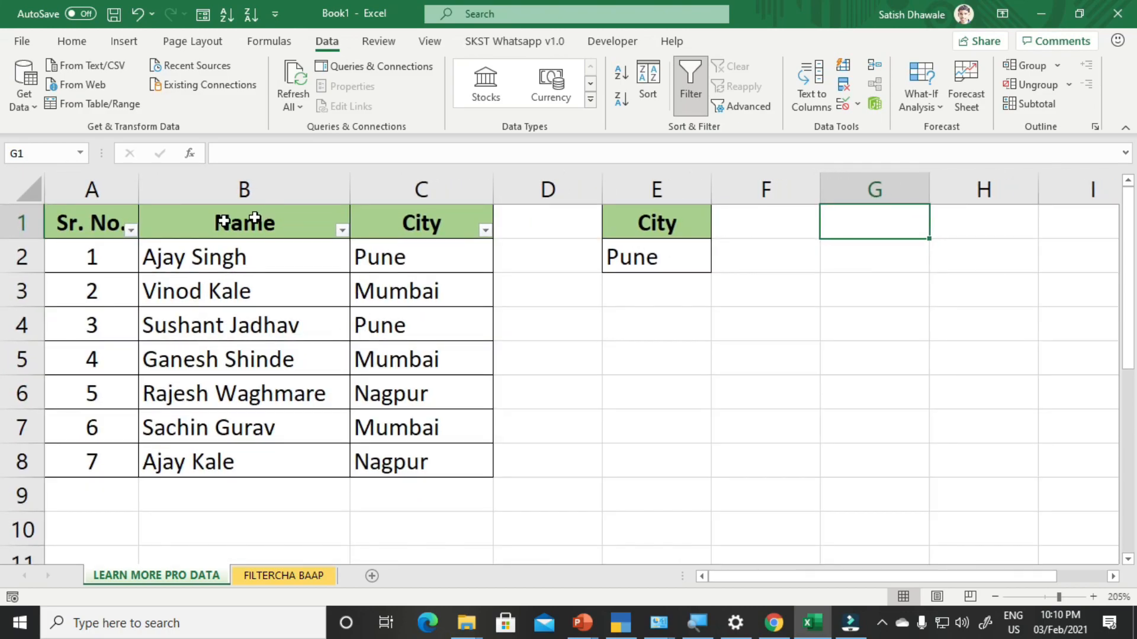
left_click(134, 233)
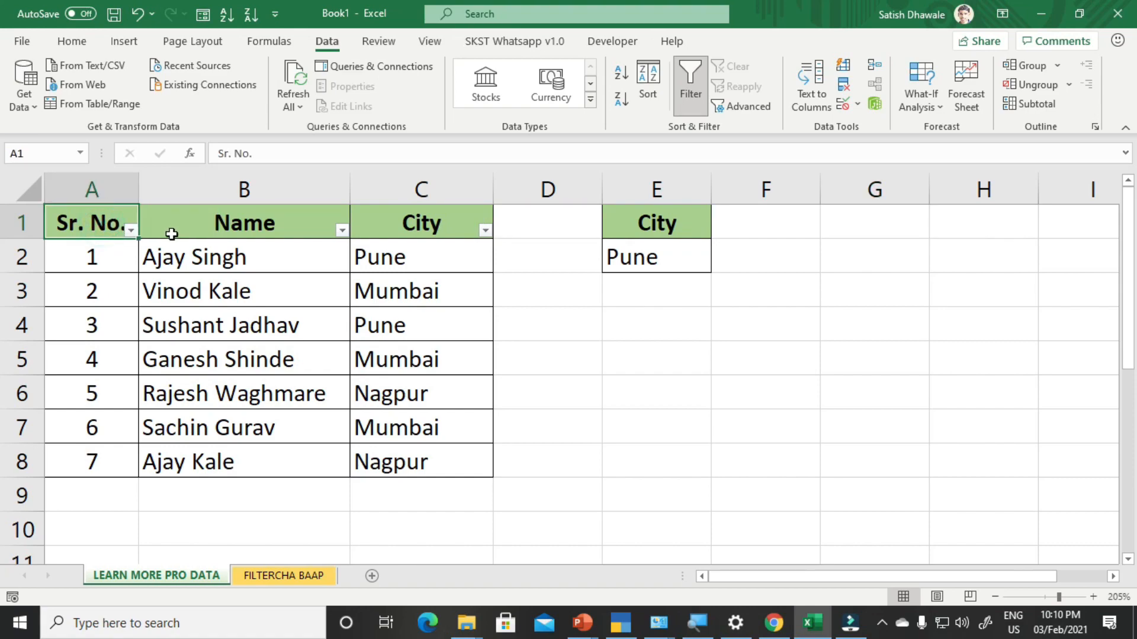
key("alt")
key("a")
key("t")
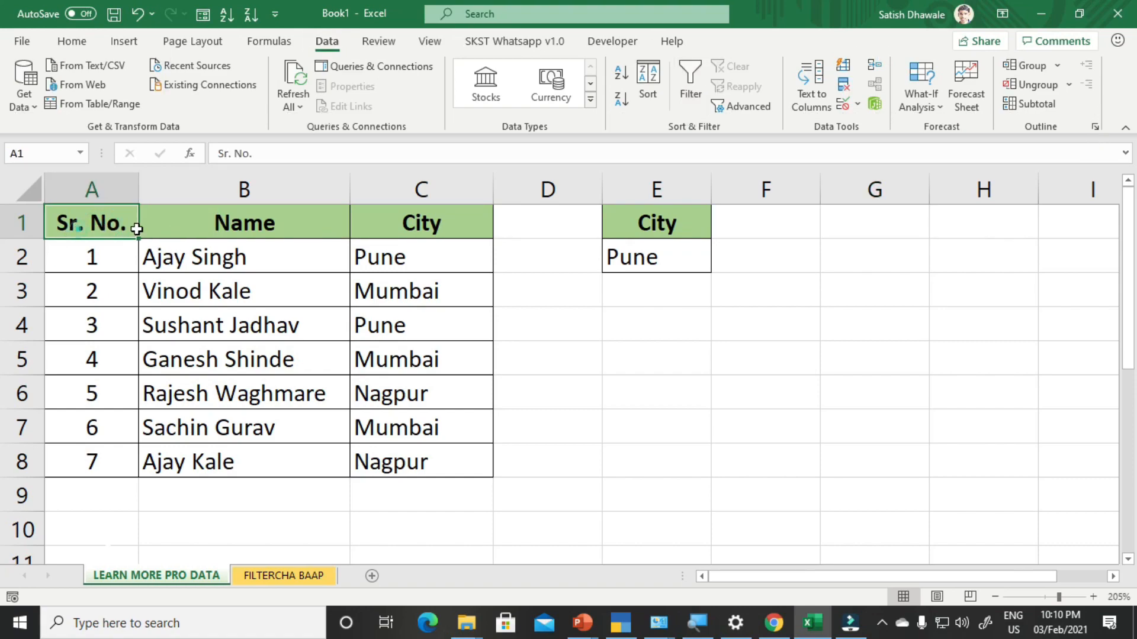
Start an Advanced Filter from cell G1, copying to another location with list range $A$1:$C$8
left_click_drag(137, 230, 438, 228)
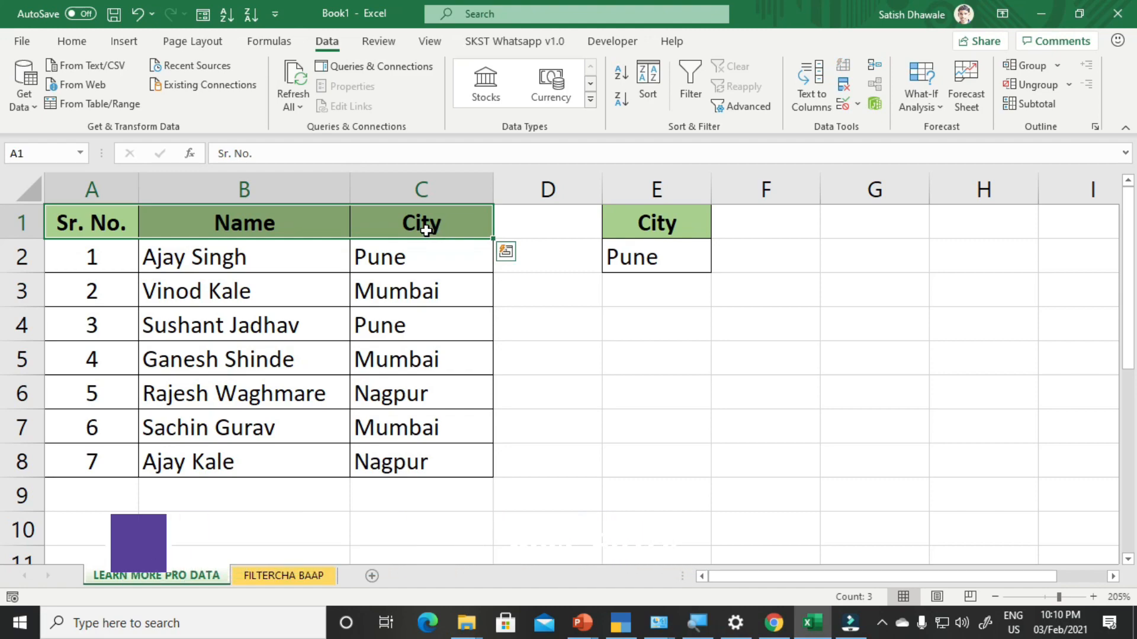
left_click(426, 231)
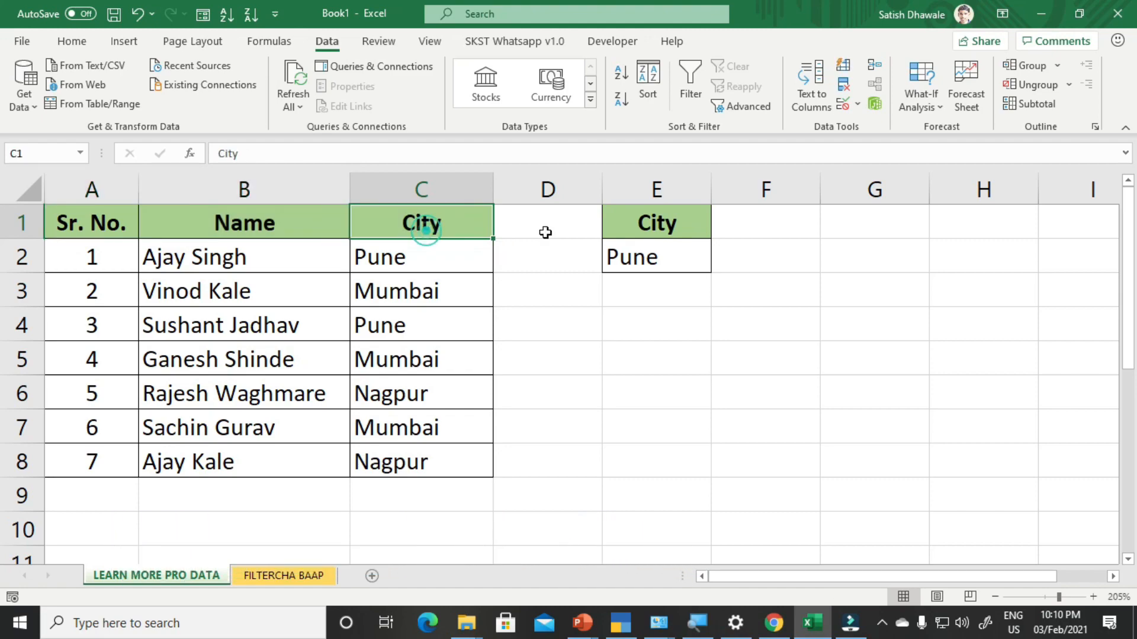
left_click(839, 221)
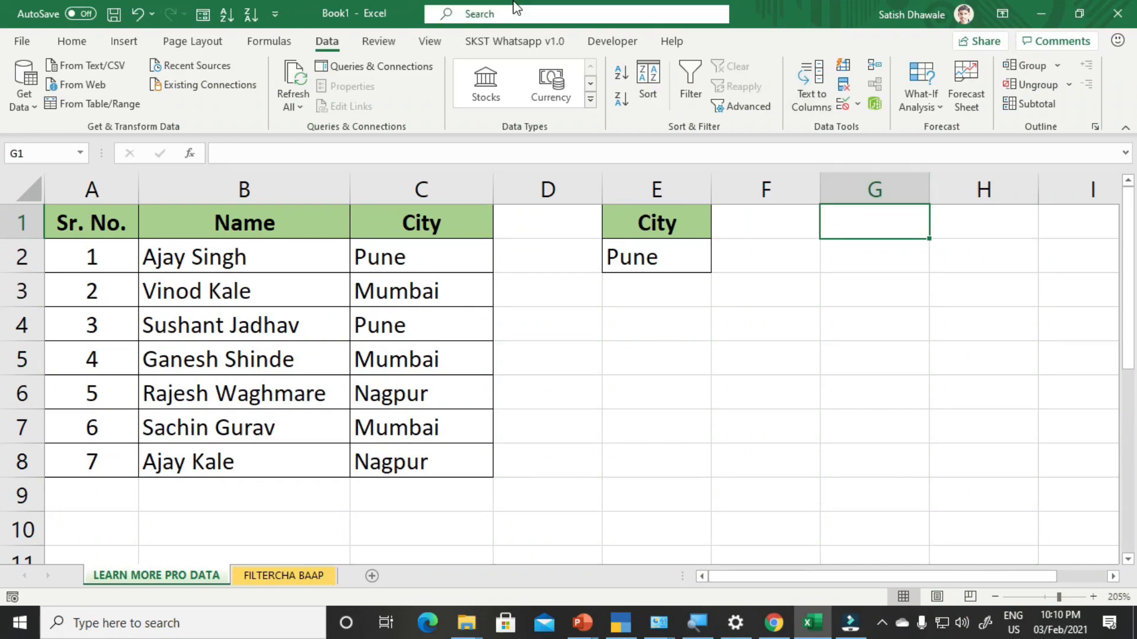
left_click(325, 37)
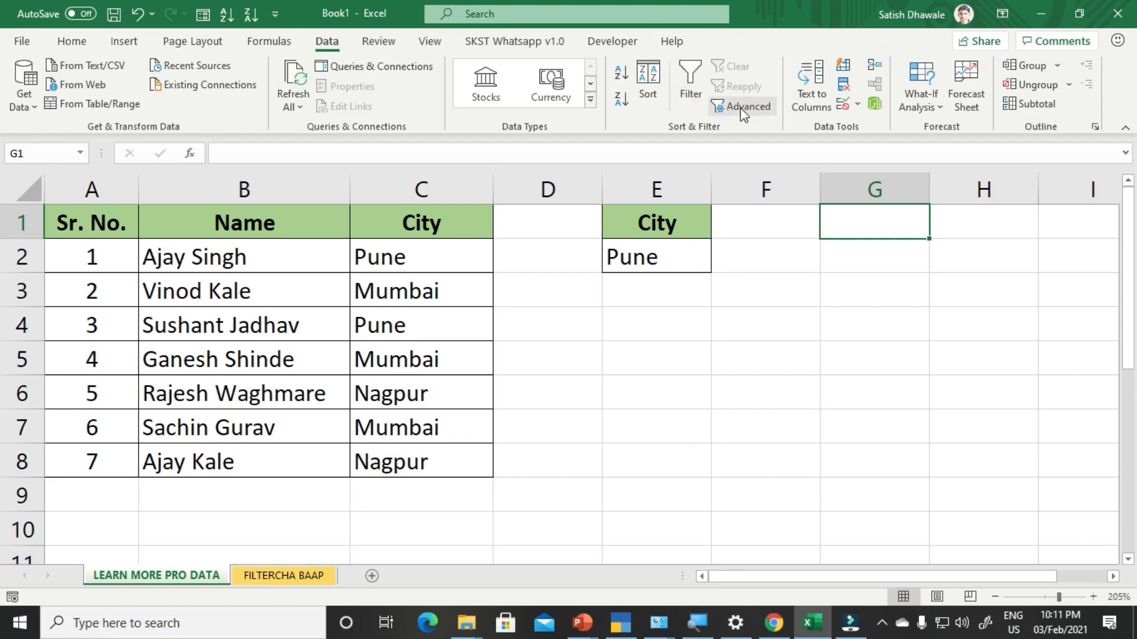
left_click(740, 108)
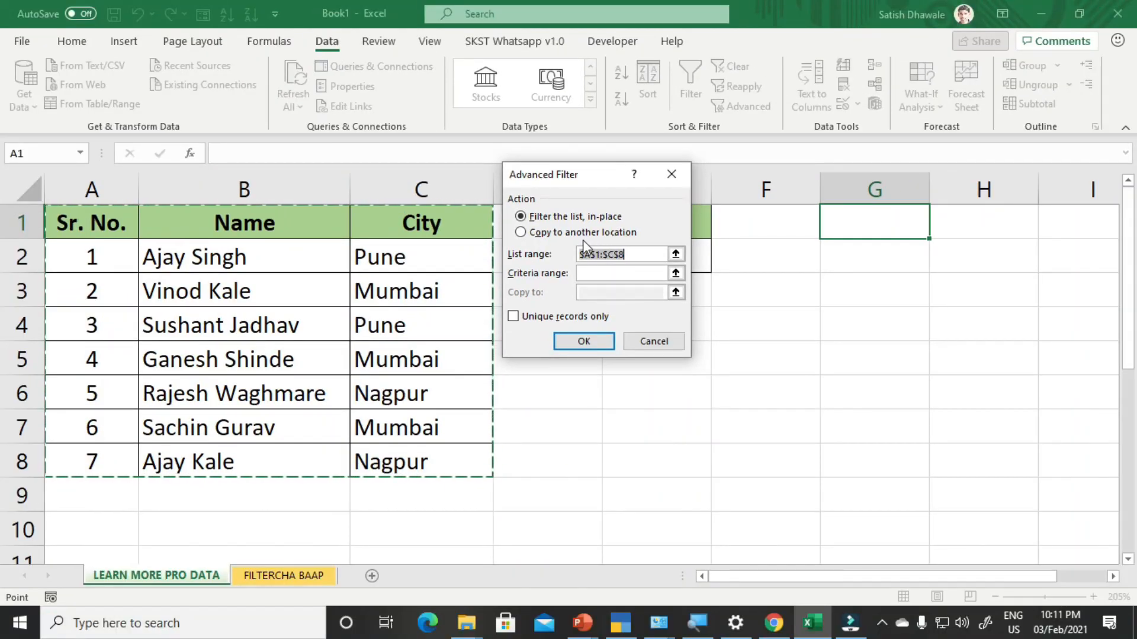
left_click(575, 233)
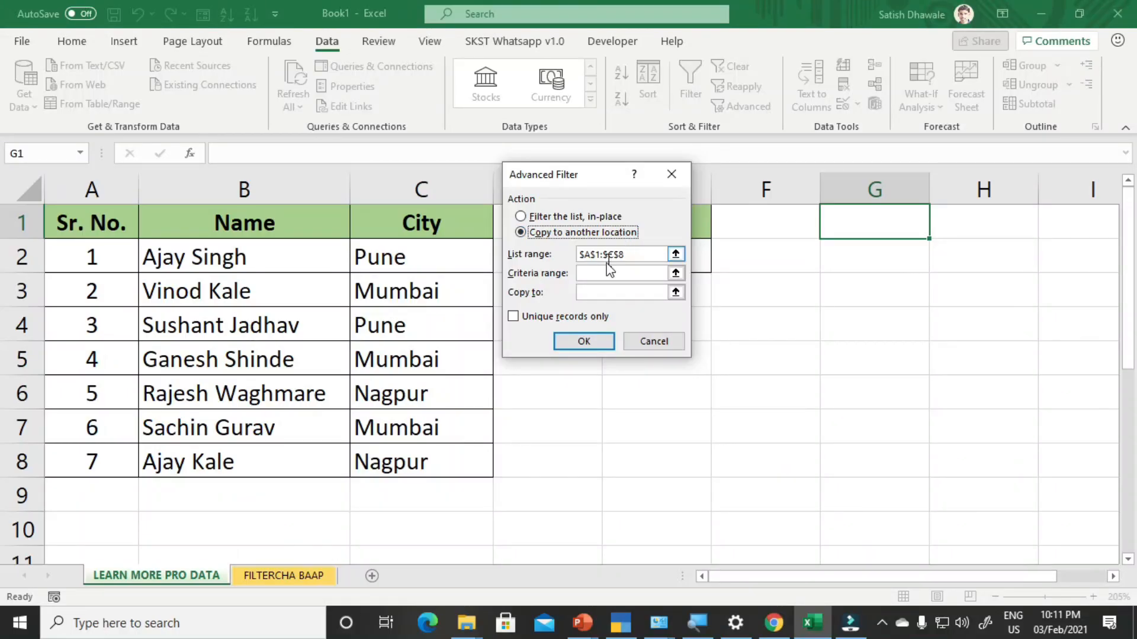
left_click(640, 254)
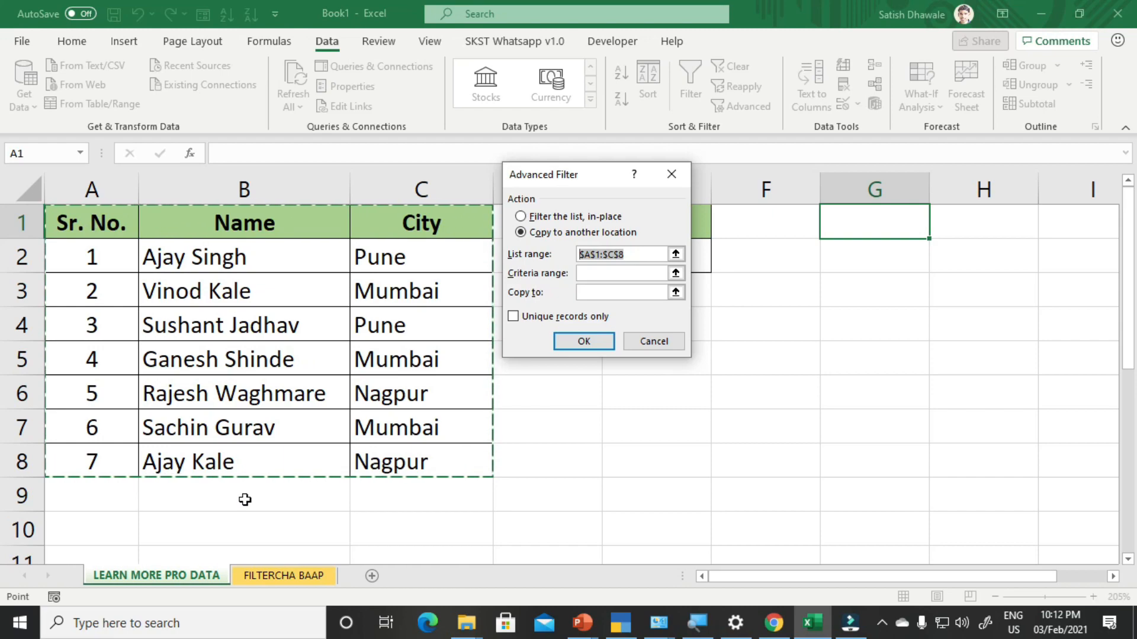
Set the Advanced Filter's criteria range to the City and Pune cells $E$1:$E$2
left_click(607, 275)
left_click_drag(588, 172, 321, 236)
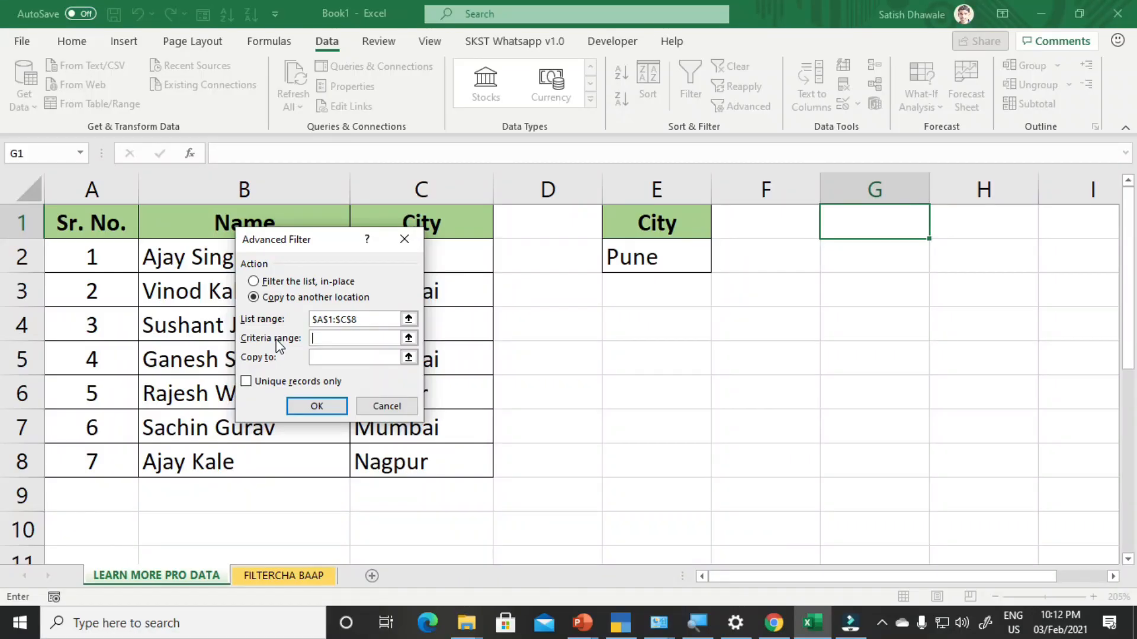
left_click_drag(290, 244, 601, 335)
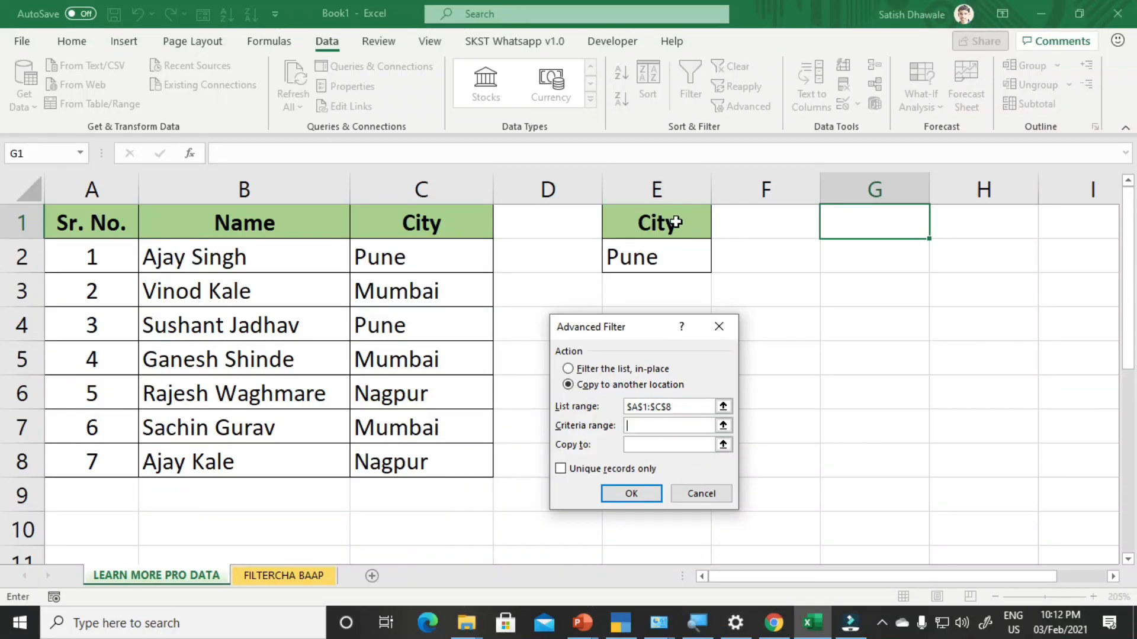
left_click_drag(675, 222, 653, 259)
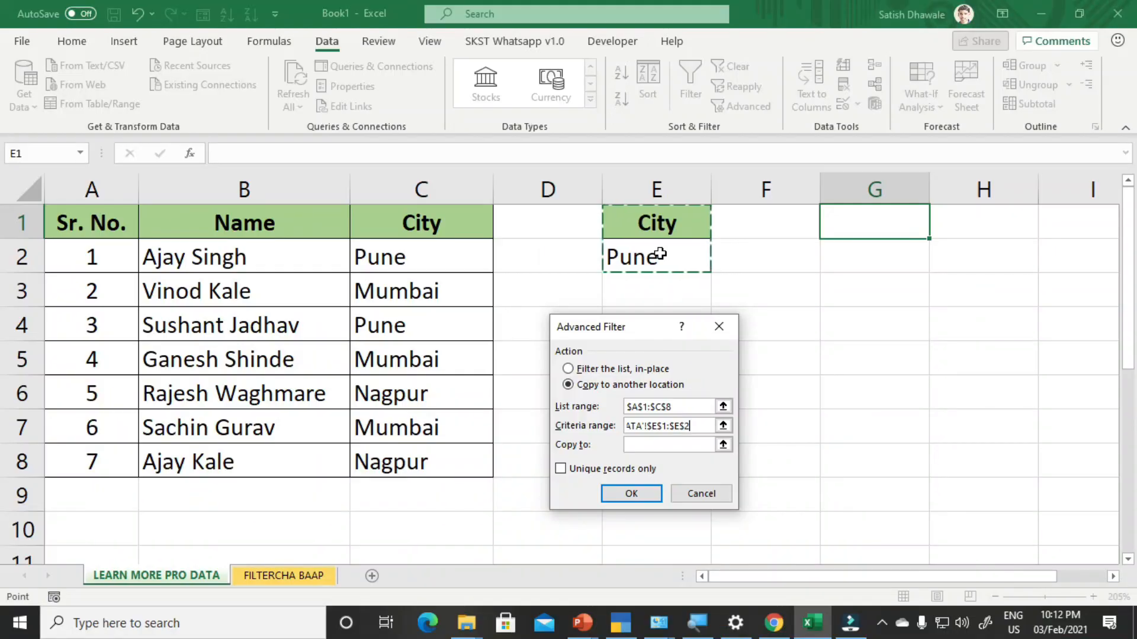
Set the Advanced Filter's copy-to destination to cell $G$1 and run it to extract the Pune records
left_click(640, 445)
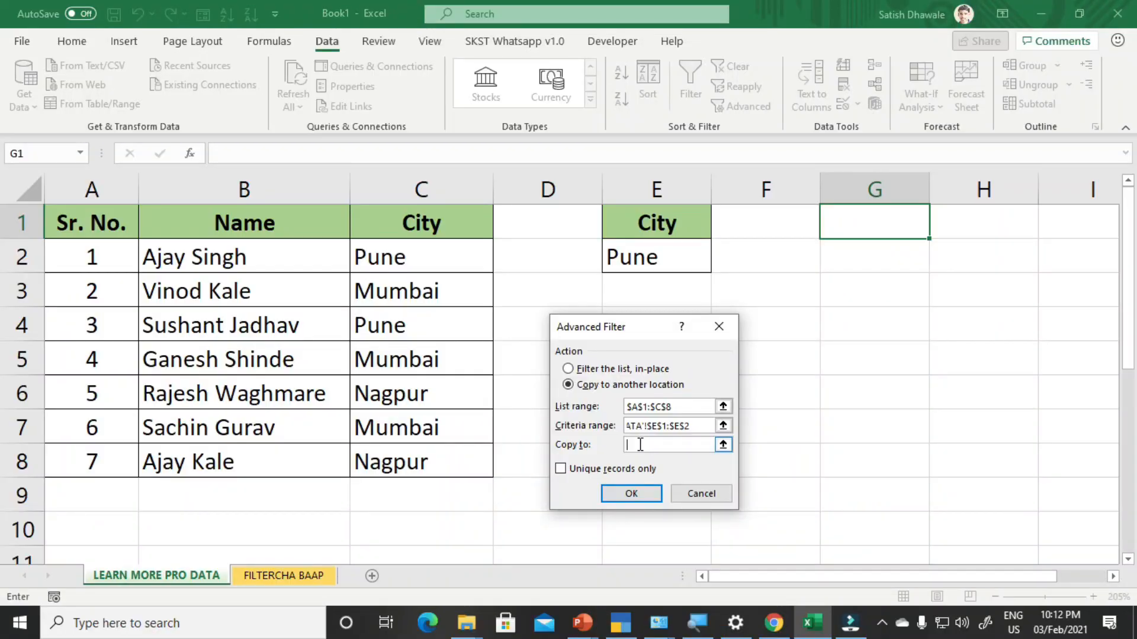
left_click(844, 222)
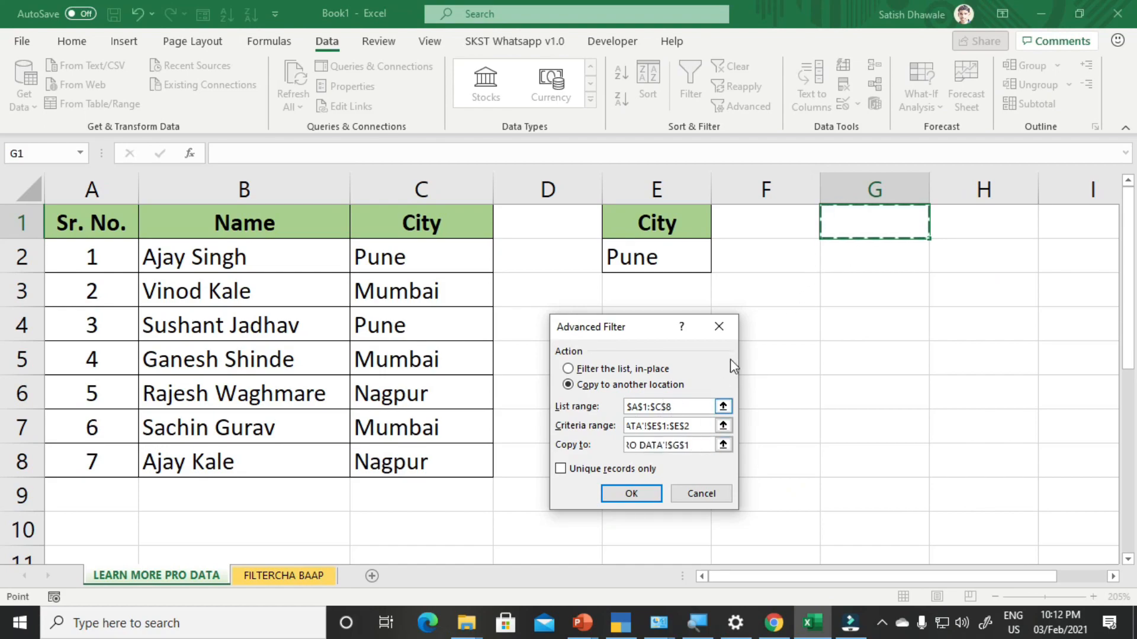
left_click(636, 492)
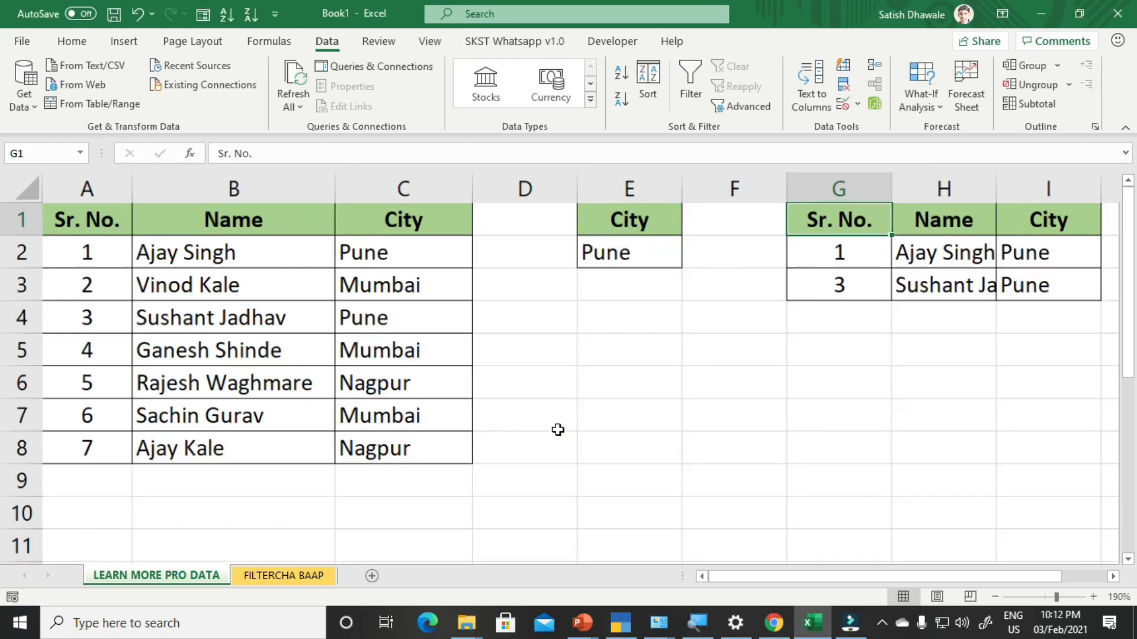
Auto-fit column H to the extracted names and select the City values in I2:I3
scroll(568, 427, "down", 2)
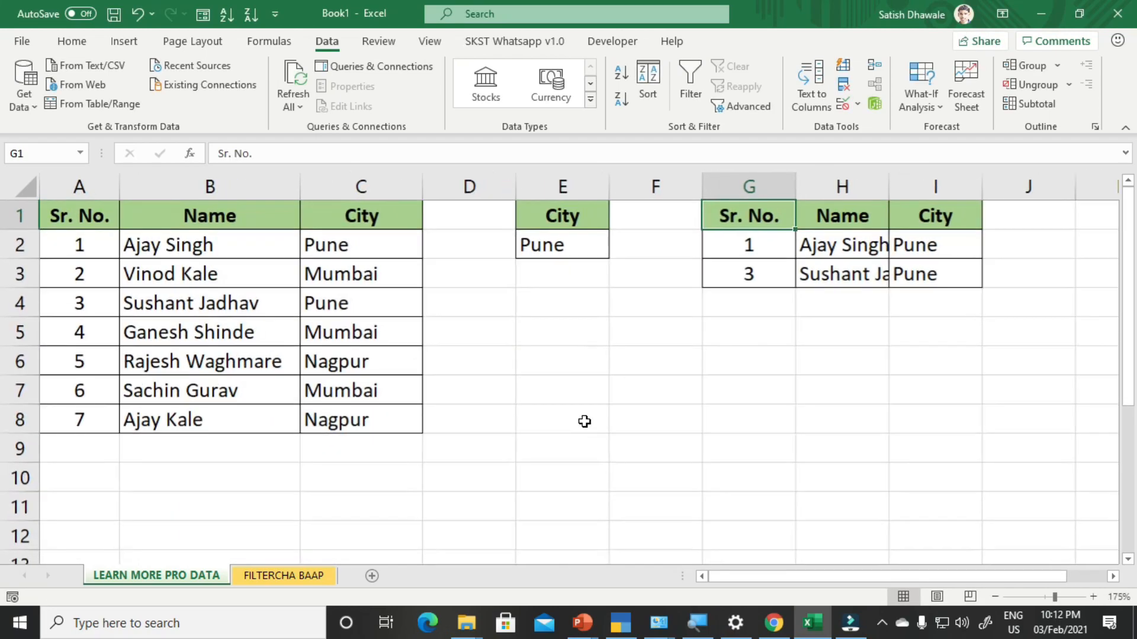
double_click(889, 186)
left_click_drag(960, 244, 979, 281)
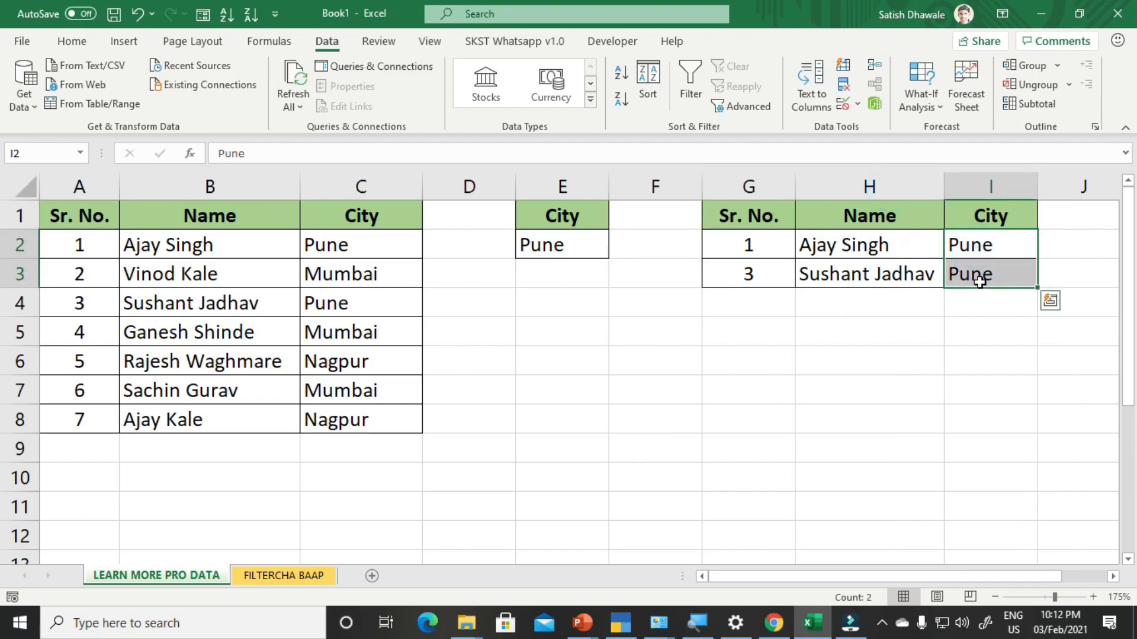
Change the City criterion in cell E2 to Mumbai
left_click(583, 245)
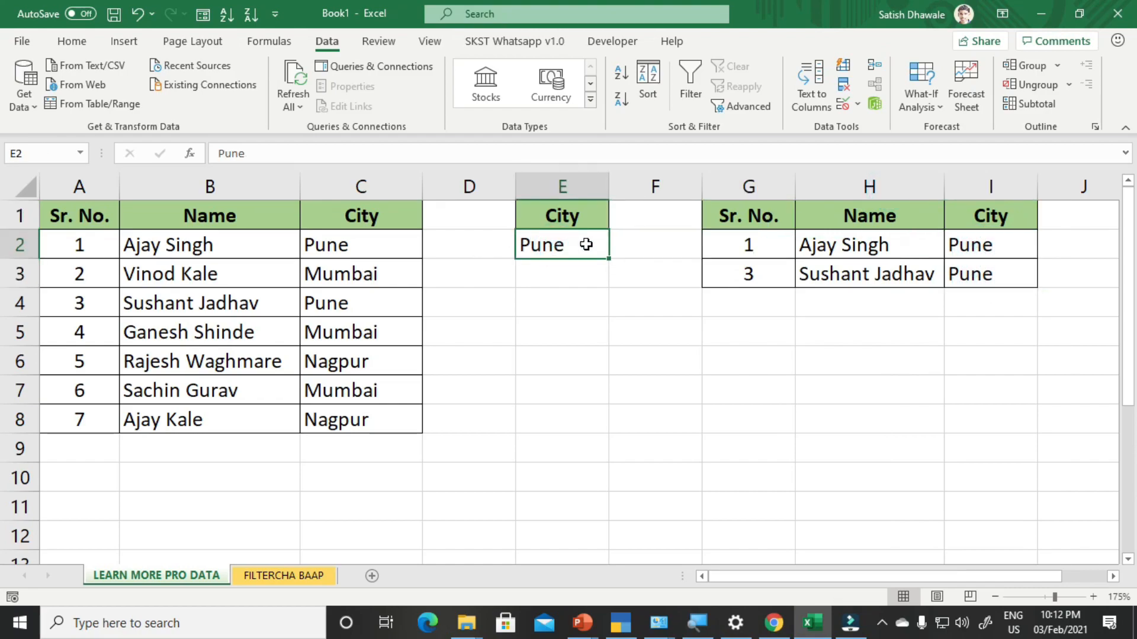
type("m")
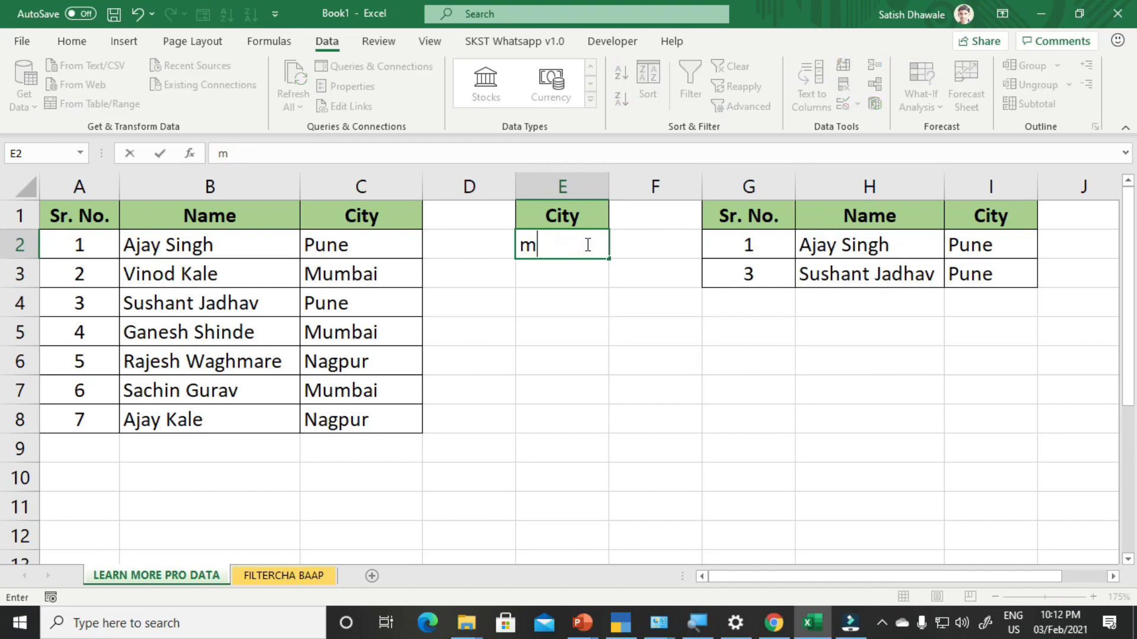
key("BackSpace")
type("Mum")
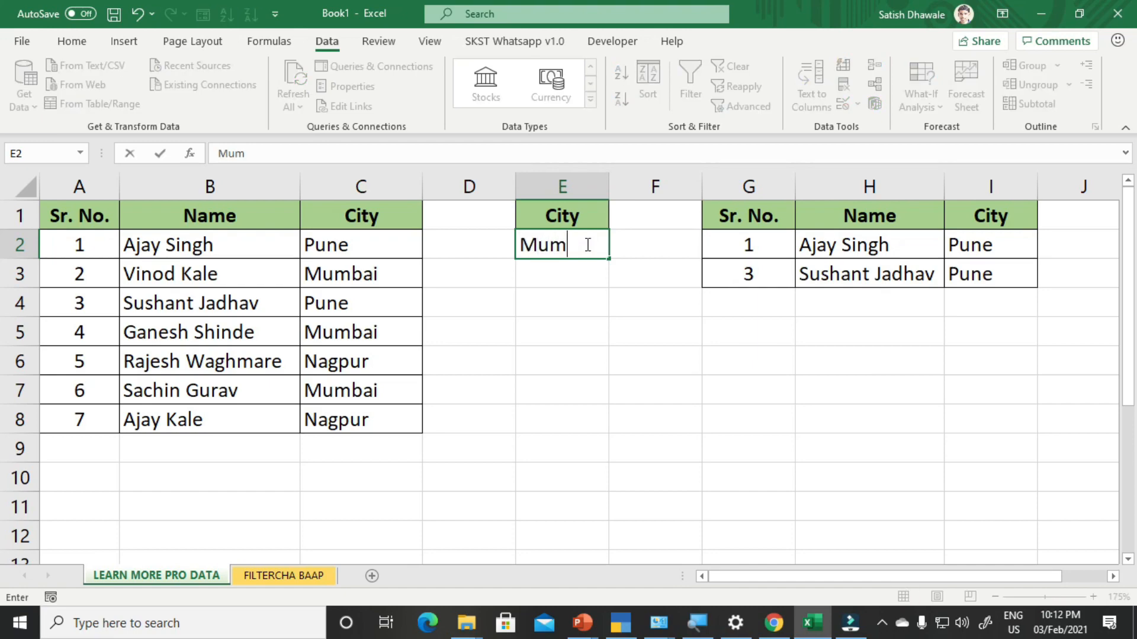
type("bai")
key("Return")
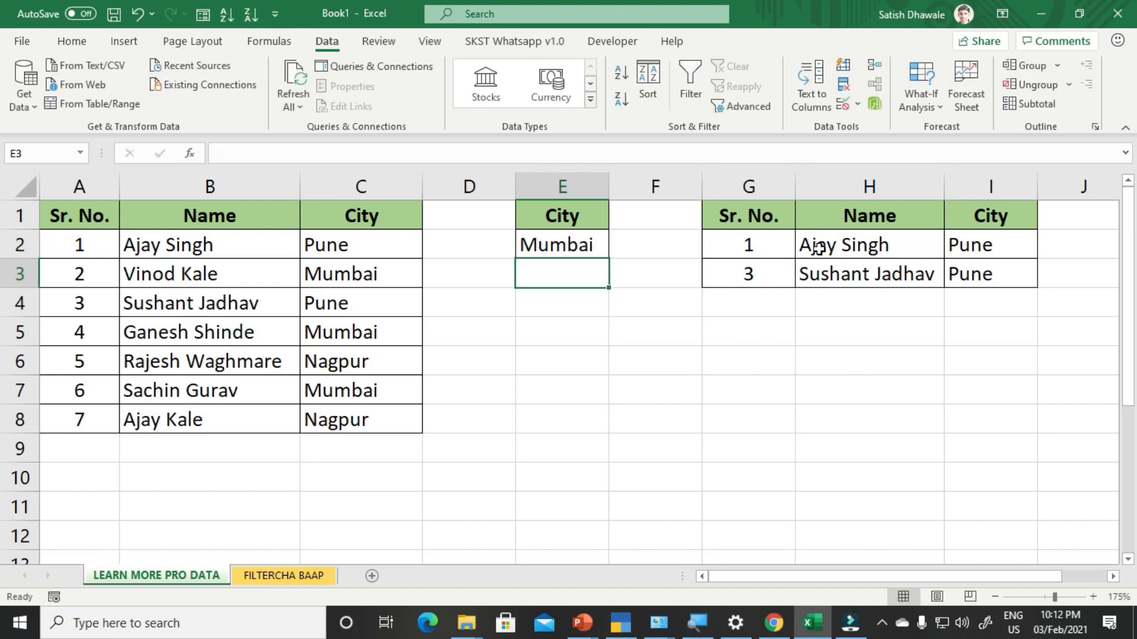
Rerun the Advanced Filter from cell G1, copying to another location with list range $A$1:$C$8, criteria range $E$1:$E$2 and destination $G$1:$I$1
left_click_drag(774, 216, 962, 271)
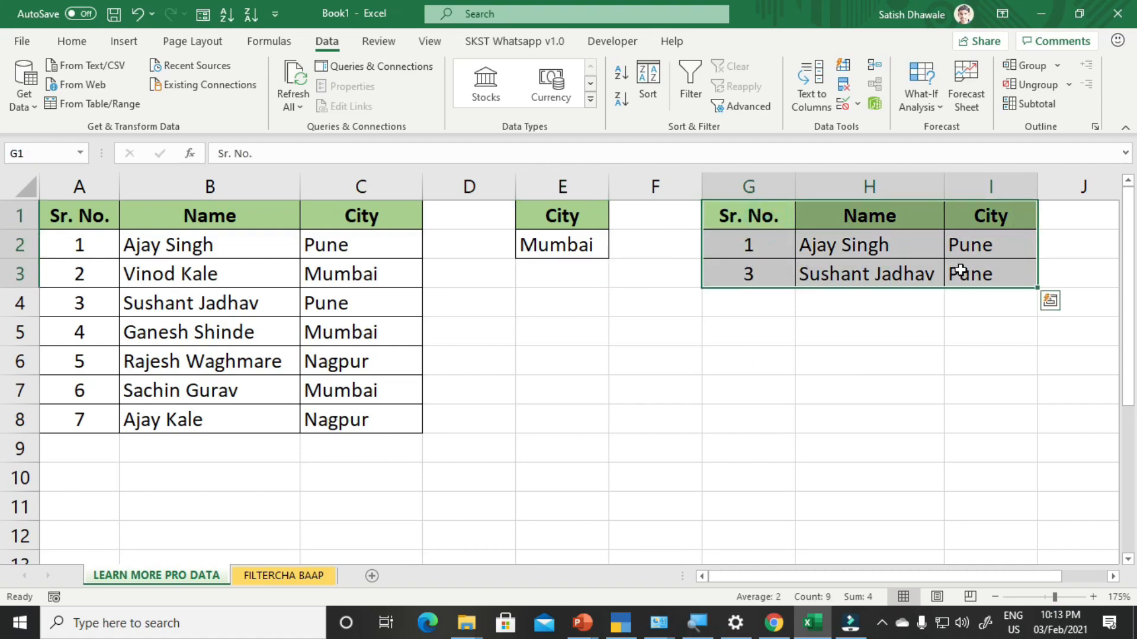
left_click(573, 236)
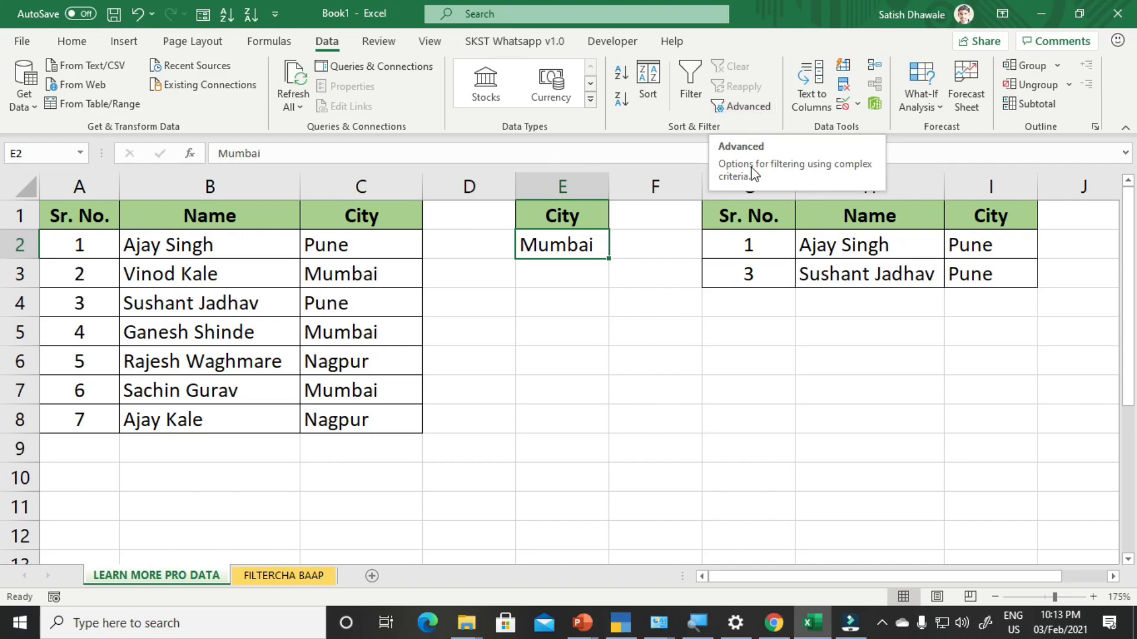
left_click(732, 227)
left_click(743, 106)
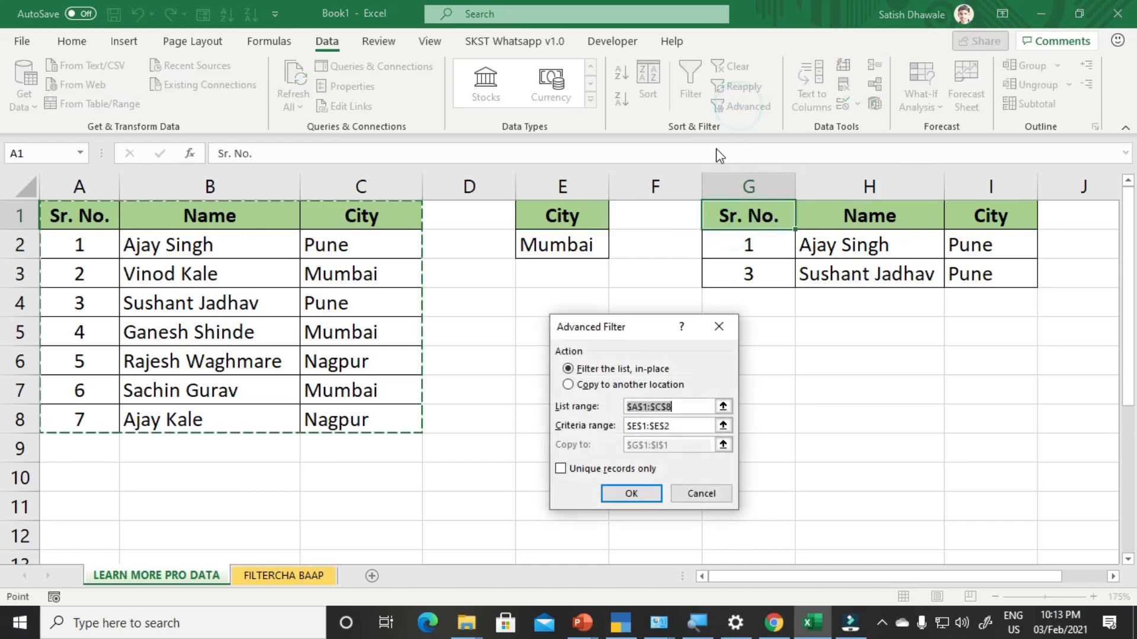
left_click(613, 386)
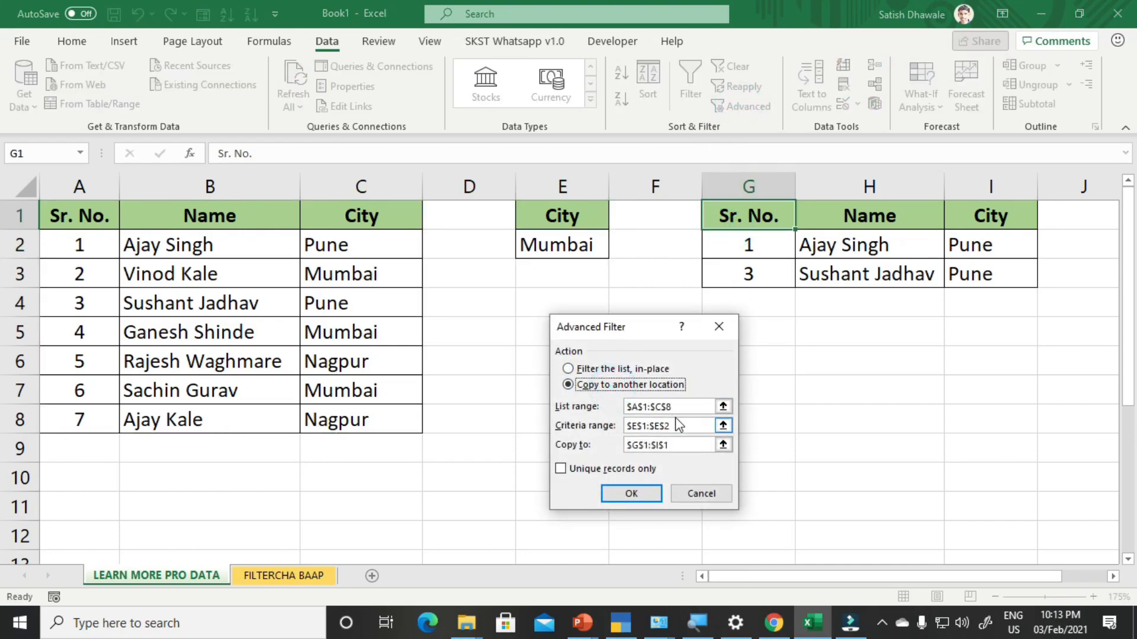
left_click(673, 424)
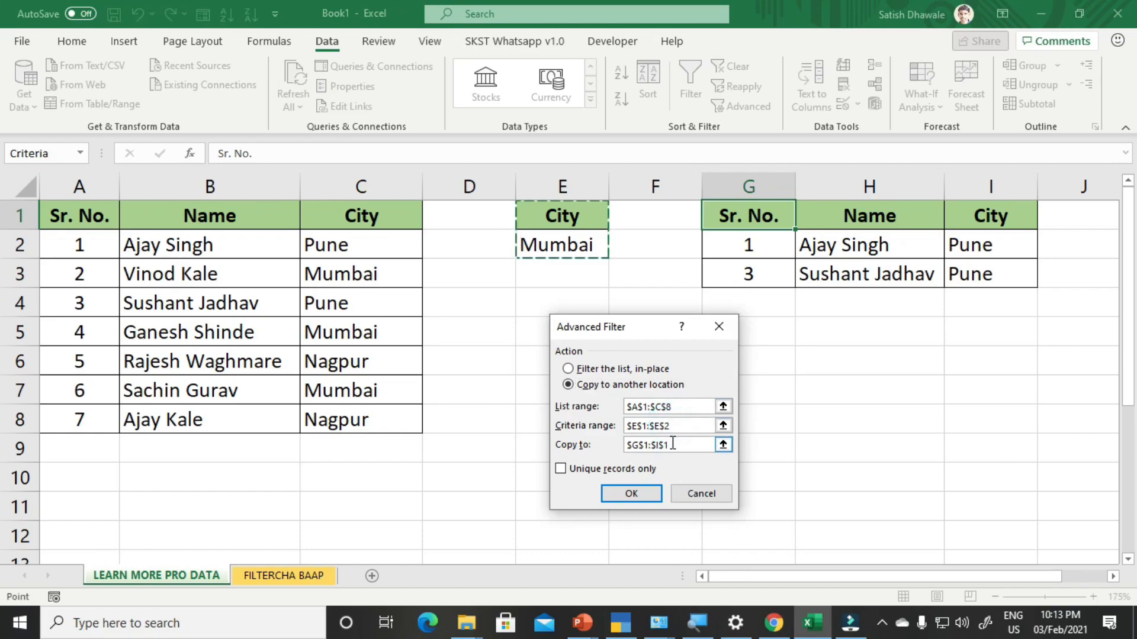
left_click(672, 446)
left_click(650, 492)
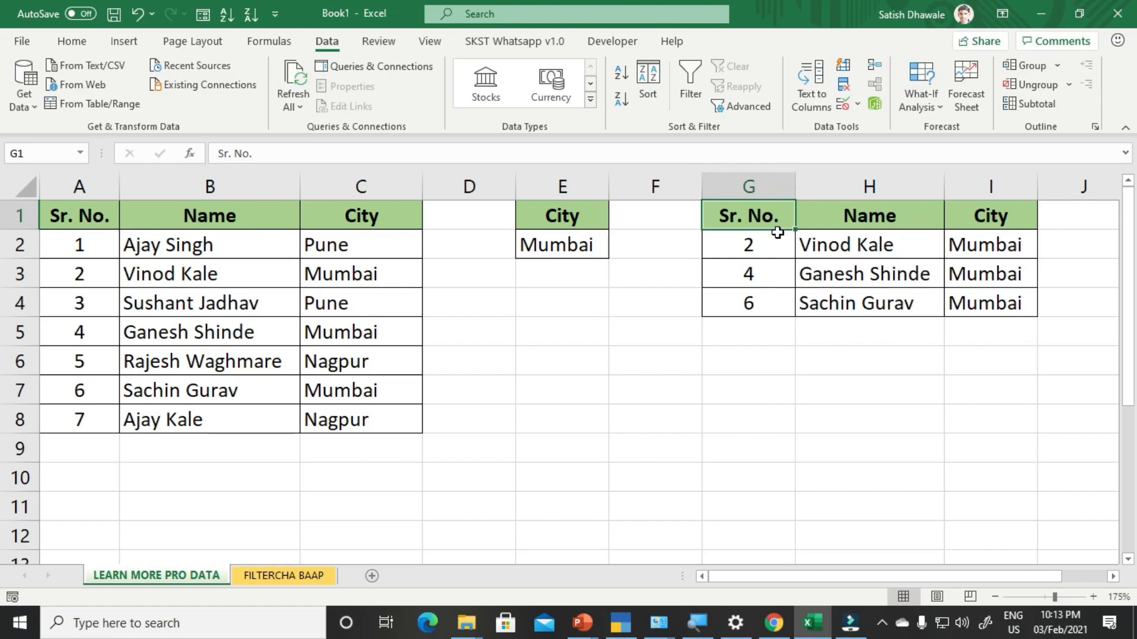
Compare the City criterion in E2 with the extracted records in G2:I4
left_click(734, 108)
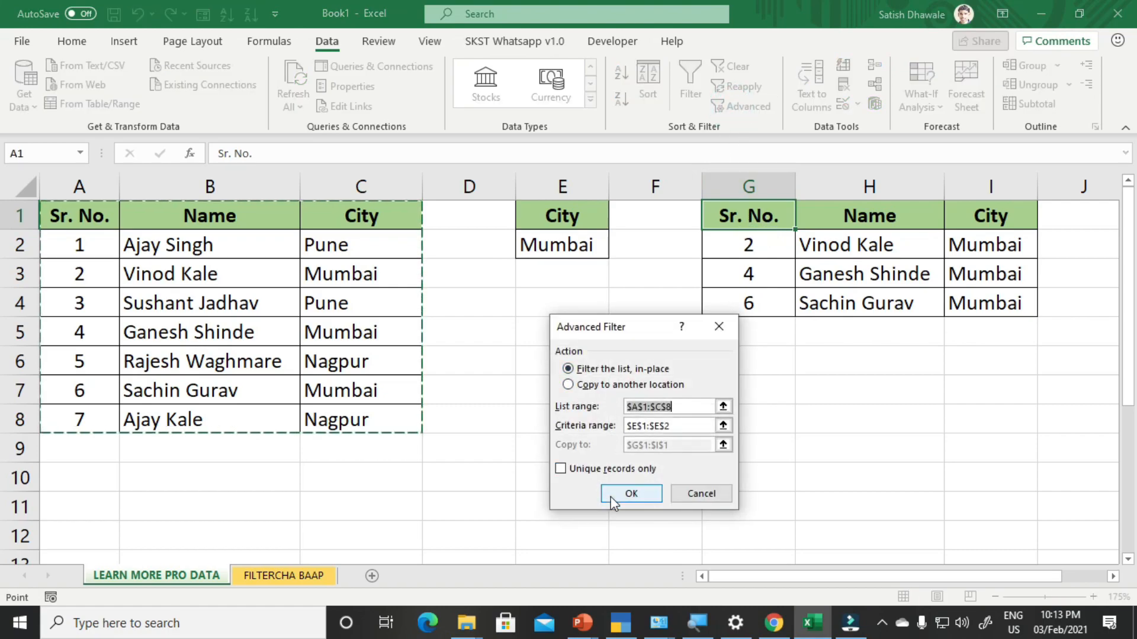
left_click(701, 493)
left_click(587, 245)
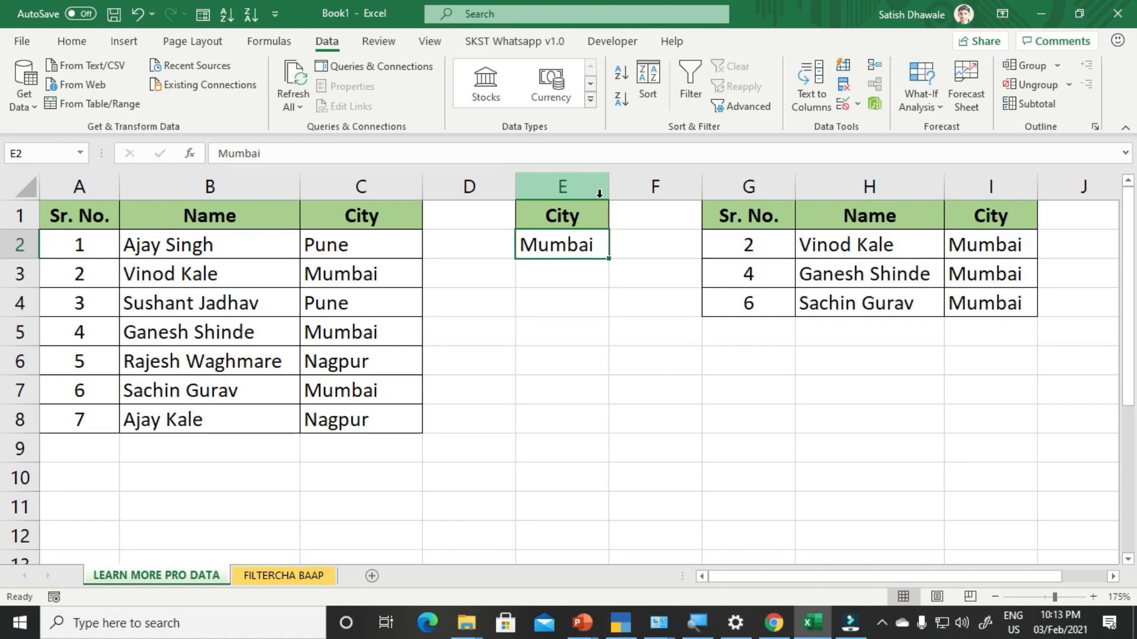
left_click_drag(751, 245, 967, 296)
left_click(583, 243)
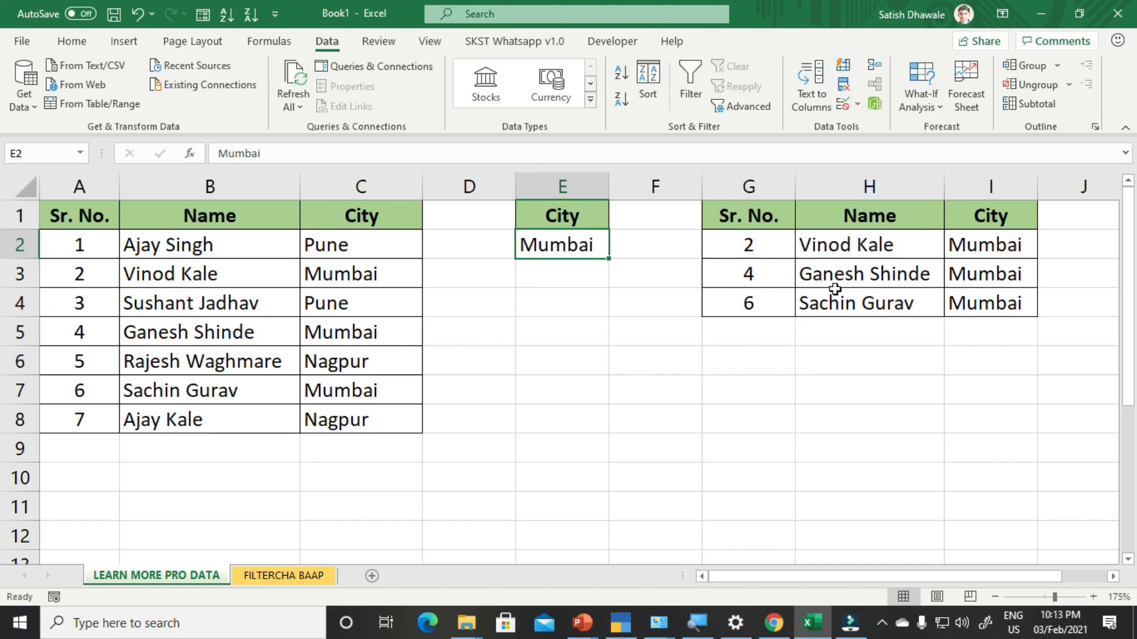
left_click_drag(751, 249, 965, 299)
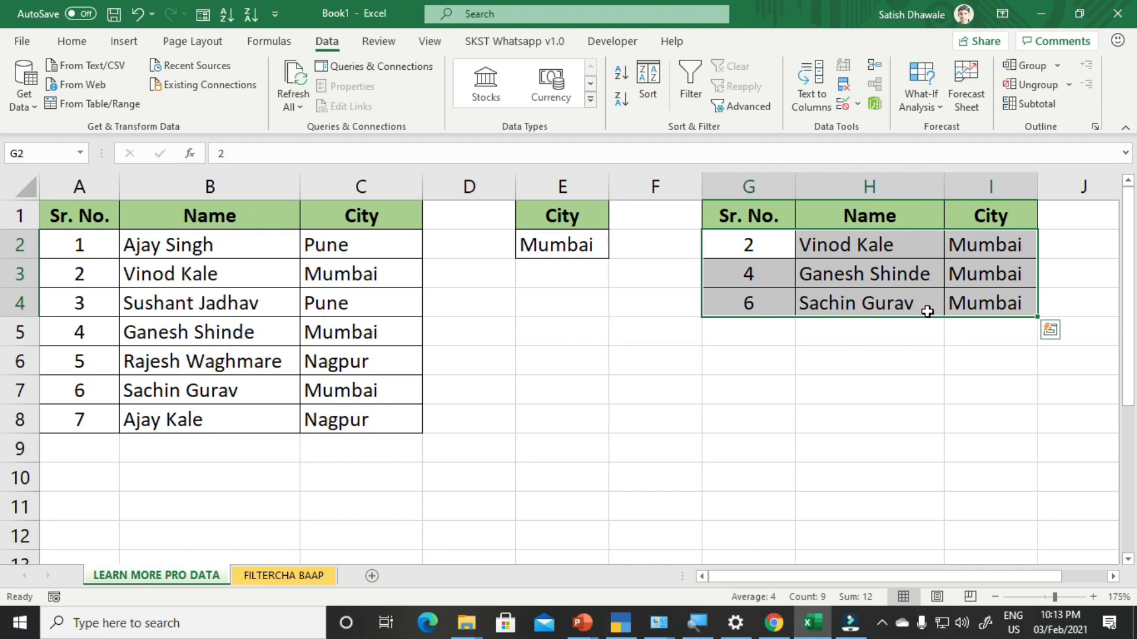
left_click(779, 274)
left_click_drag(762, 236, 984, 304)
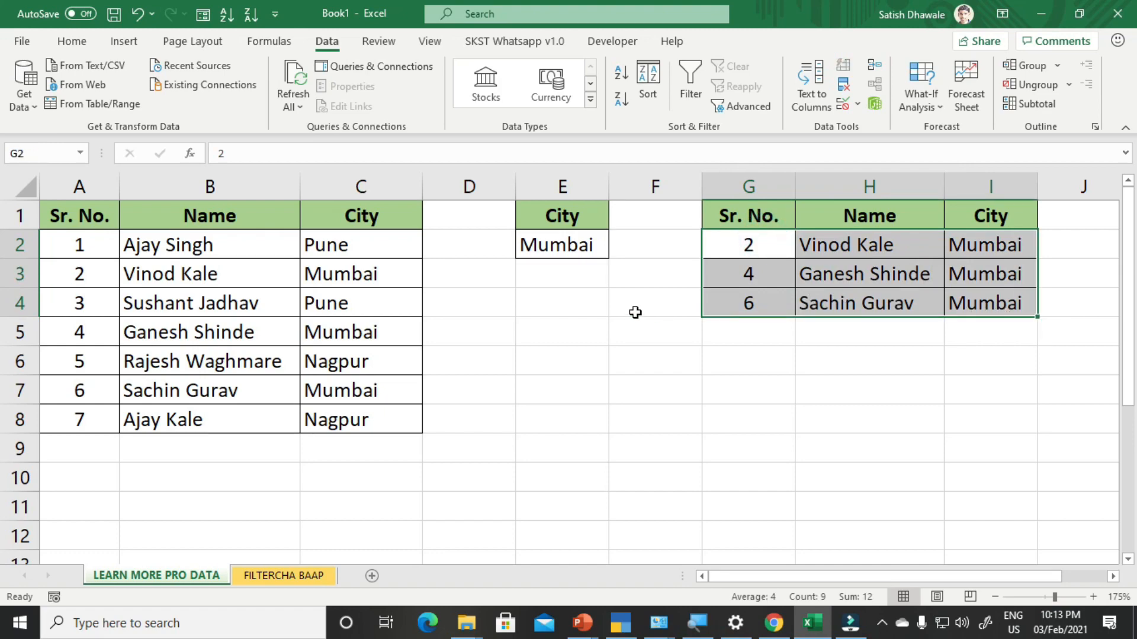
left_click(760, 245)
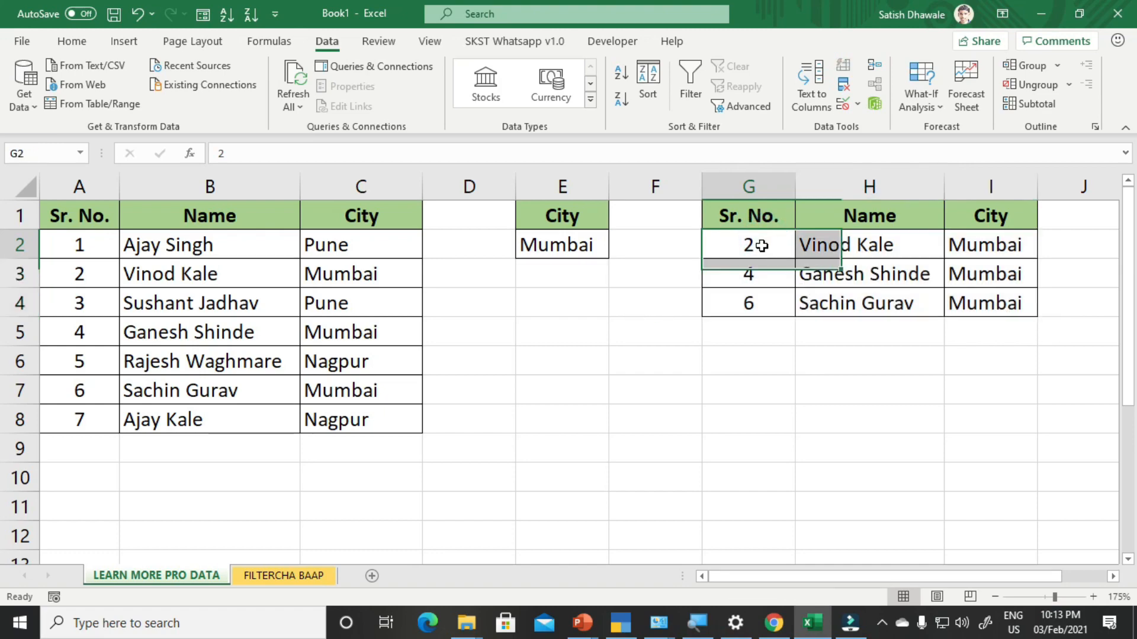
left_click(282, 576)
left_click(80, 236)
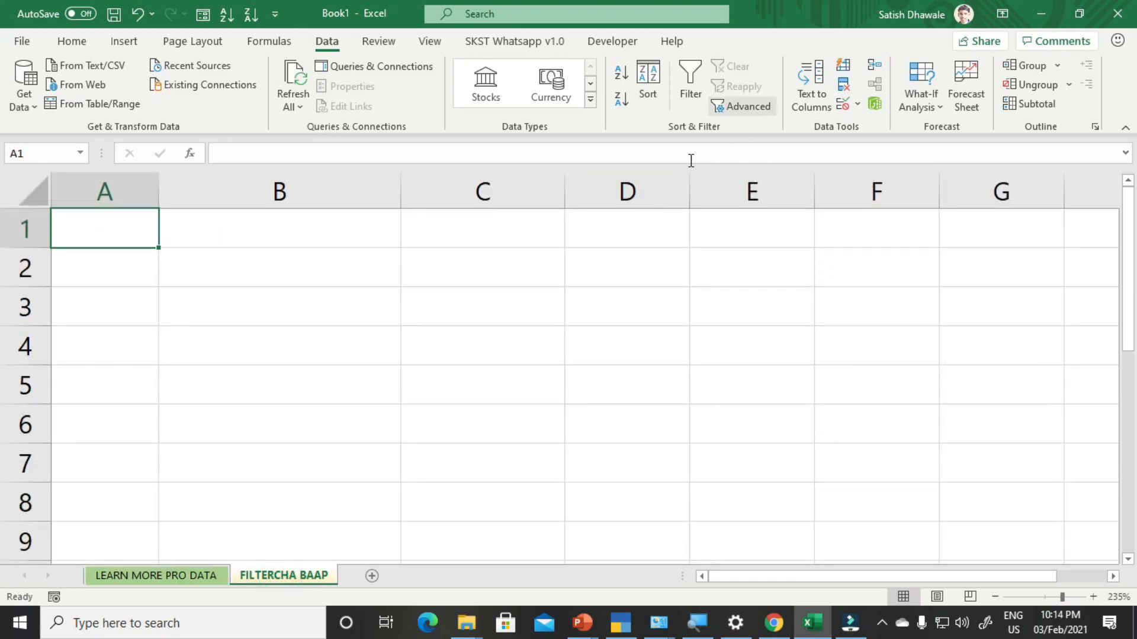
left_click(191, 576)
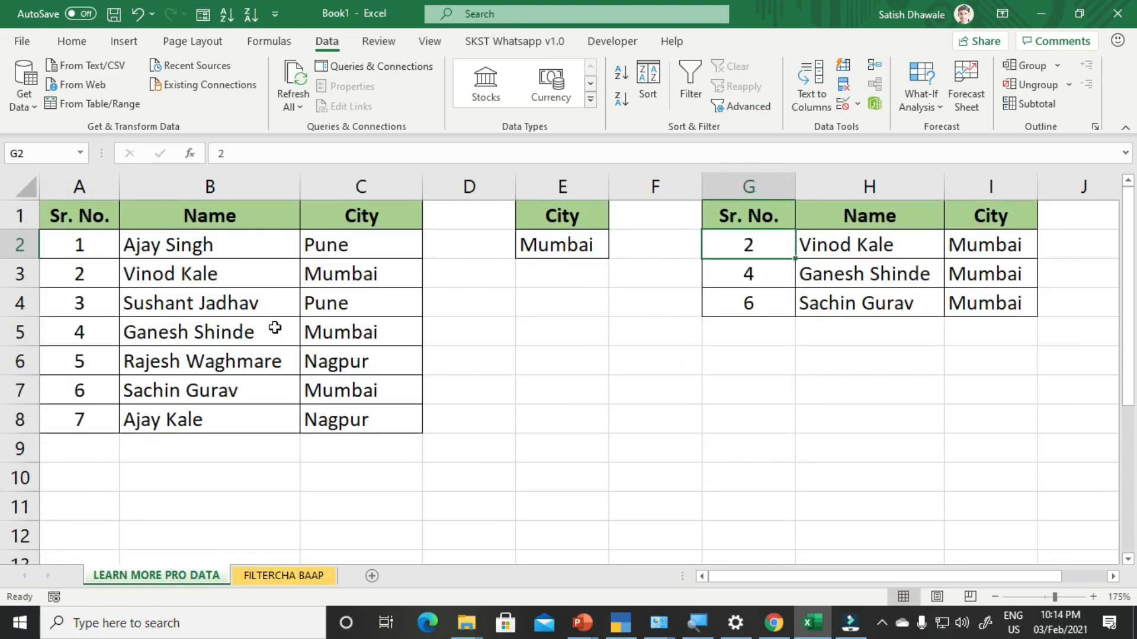
left_click_drag(87, 218, 361, 421)
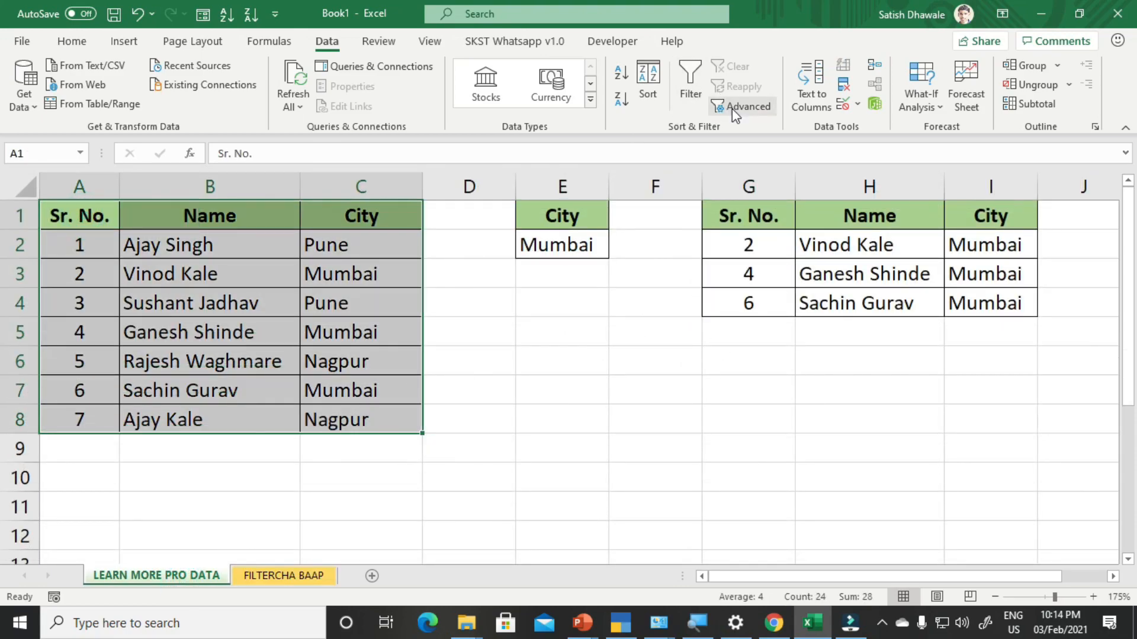
left_click(327, 540)
Start an Advanced Filter on the FILTERCHA BAAP sheet, copying to another location with list range $A$1:$C$8 from LEARN MORE PRO DATA
left_click(299, 576)
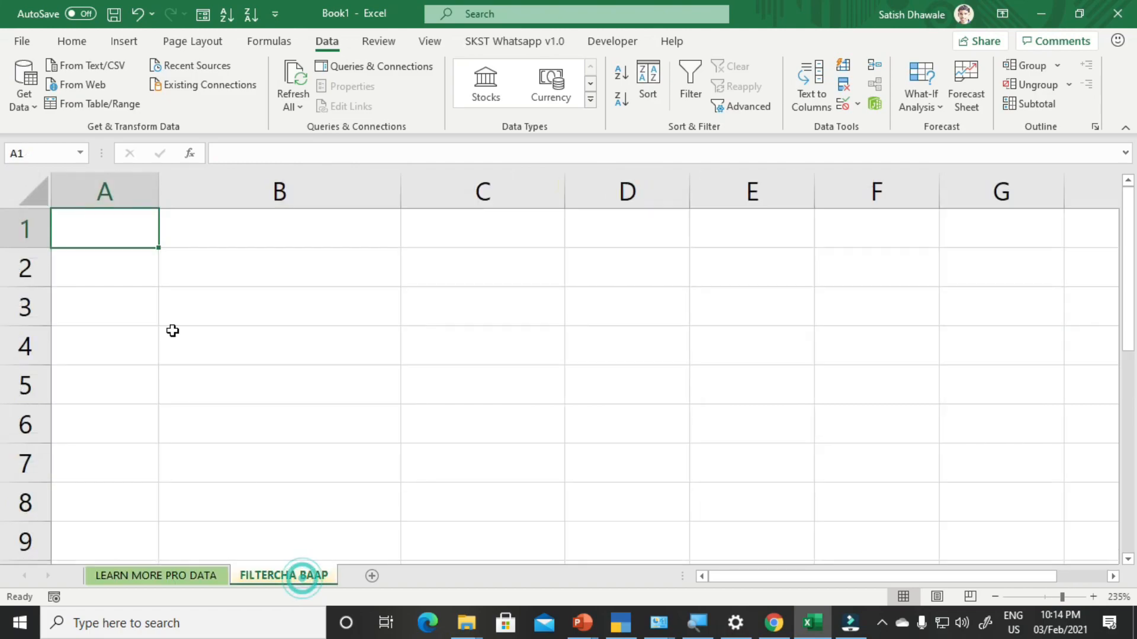
left_click(743, 106)
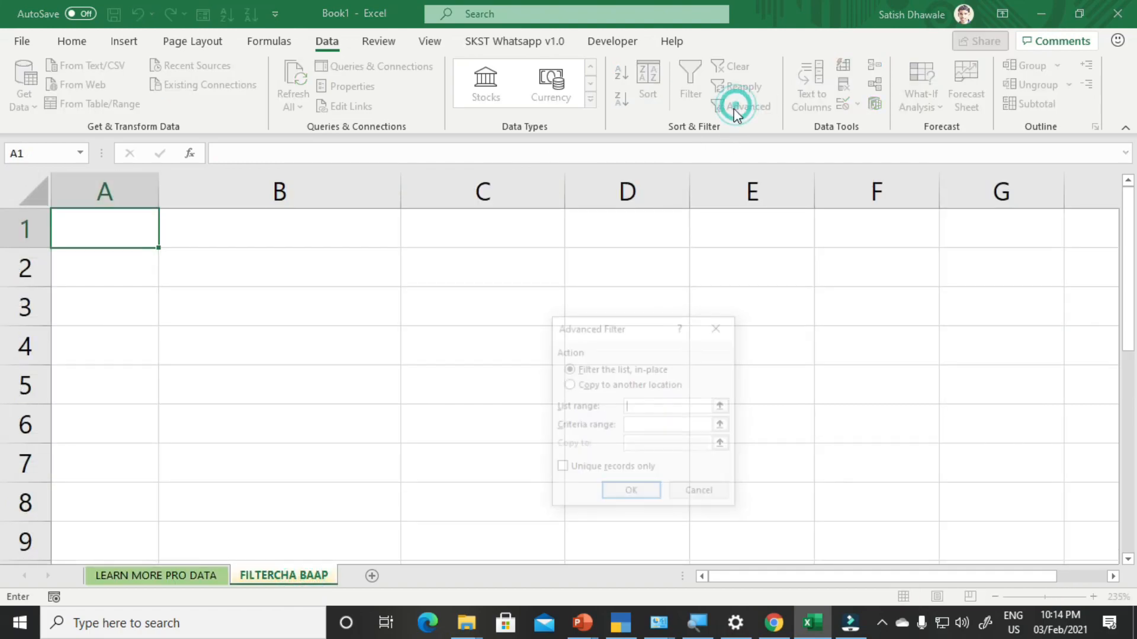
left_click(599, 386)
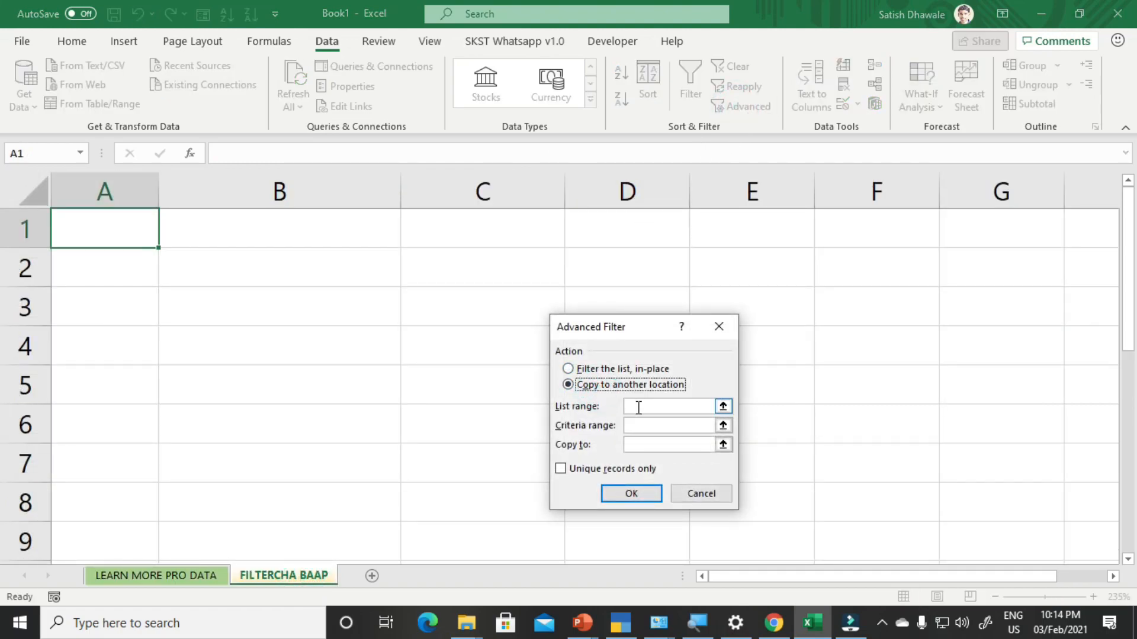
left_click(636, 406)
left_click(206, 575)
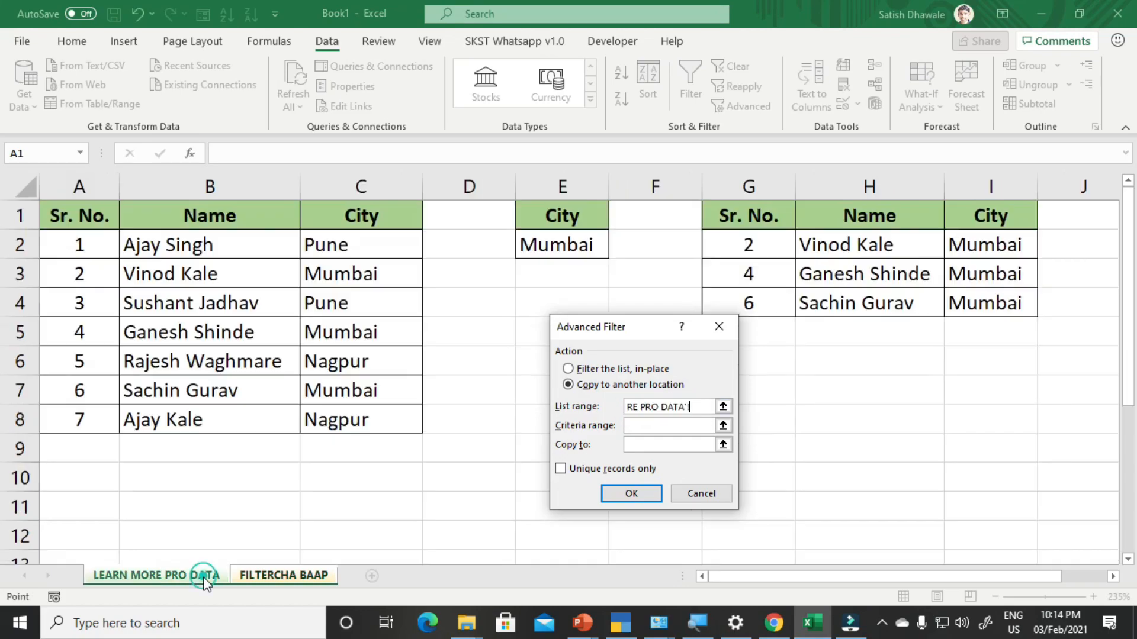
left_click_drag(101, 224, 347, 418)
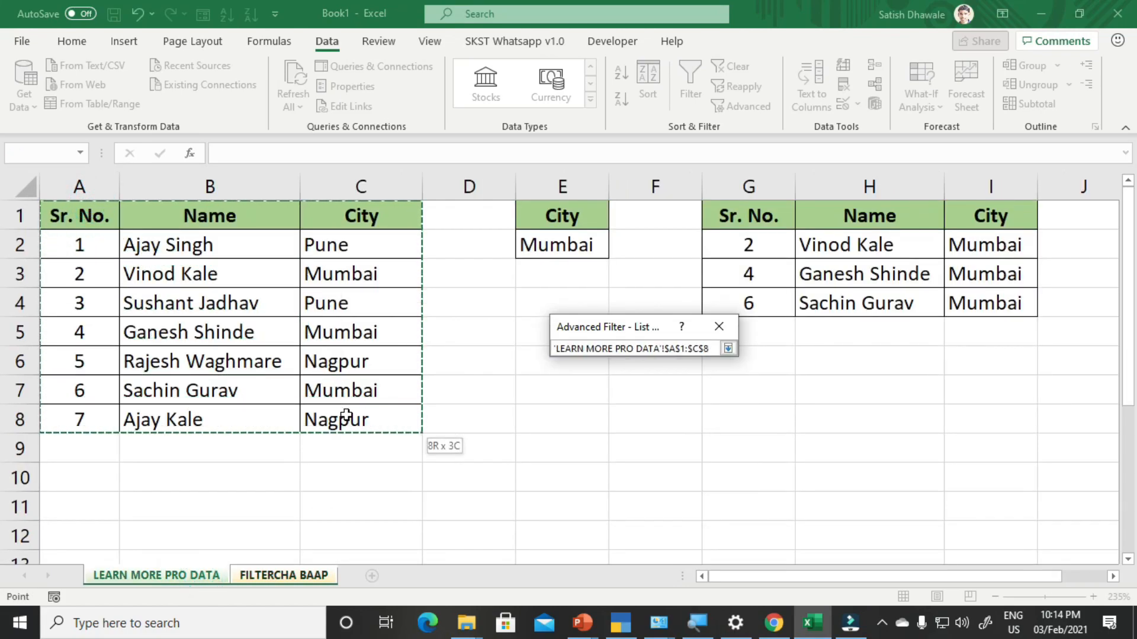
Set the Advanced Filter's criteria range to the City and Mumbai cells E1:E2 on the LEARN MORE PRO DATA sheet
left_click(645, 427)
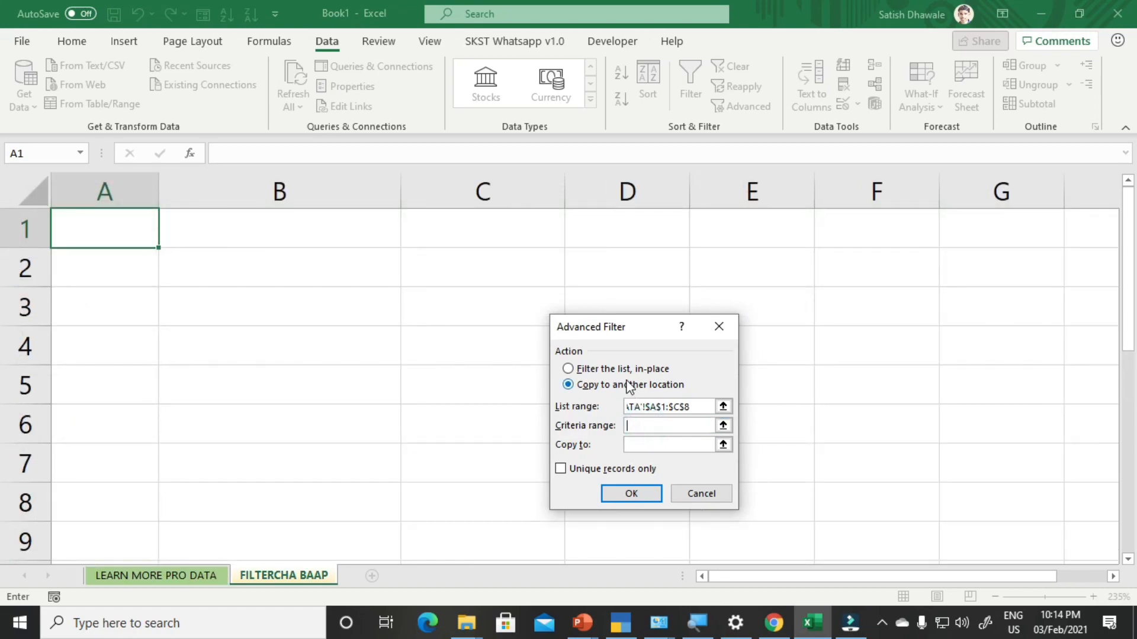
left_click(196, 576)
left_click_drag(550, 258, 556, 225)
Run the filter with cell $A$1 of FILTERCHA BAAP as the copy-to destination, and return to the LEARN MORE PRO DATA sheet
left_click(644, 445)
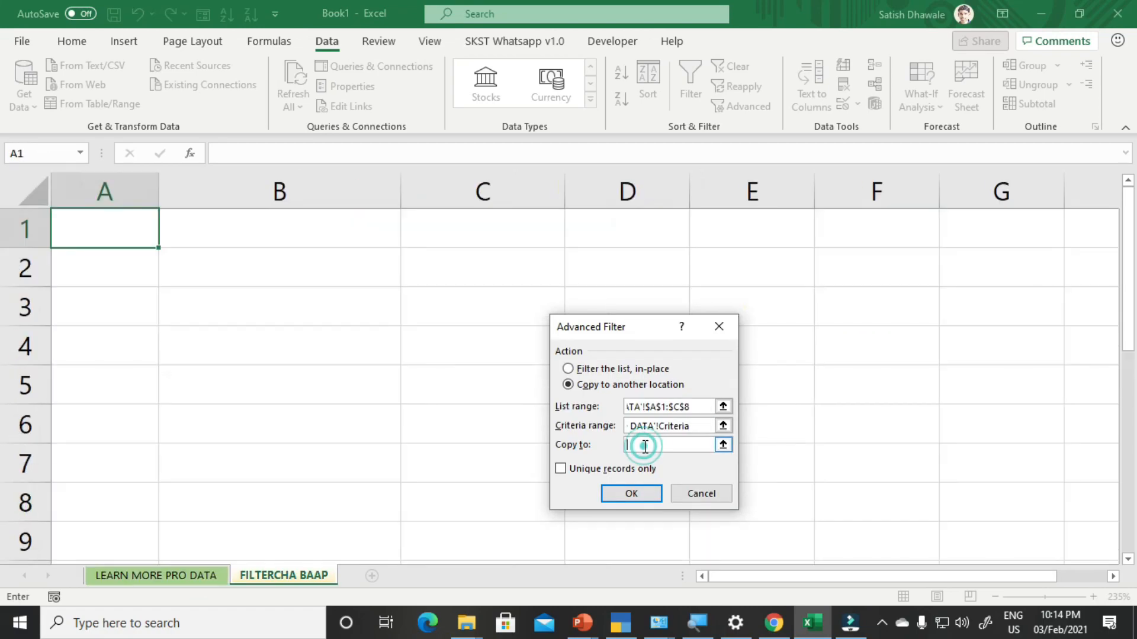
left_click(74, 237)
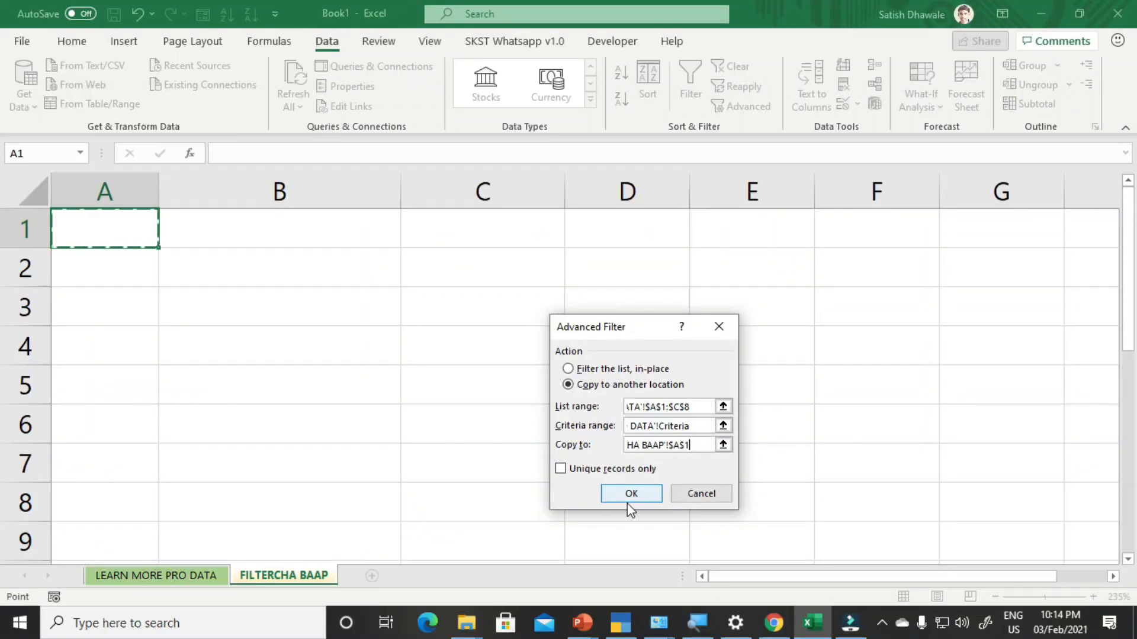
left_click(628, 502)
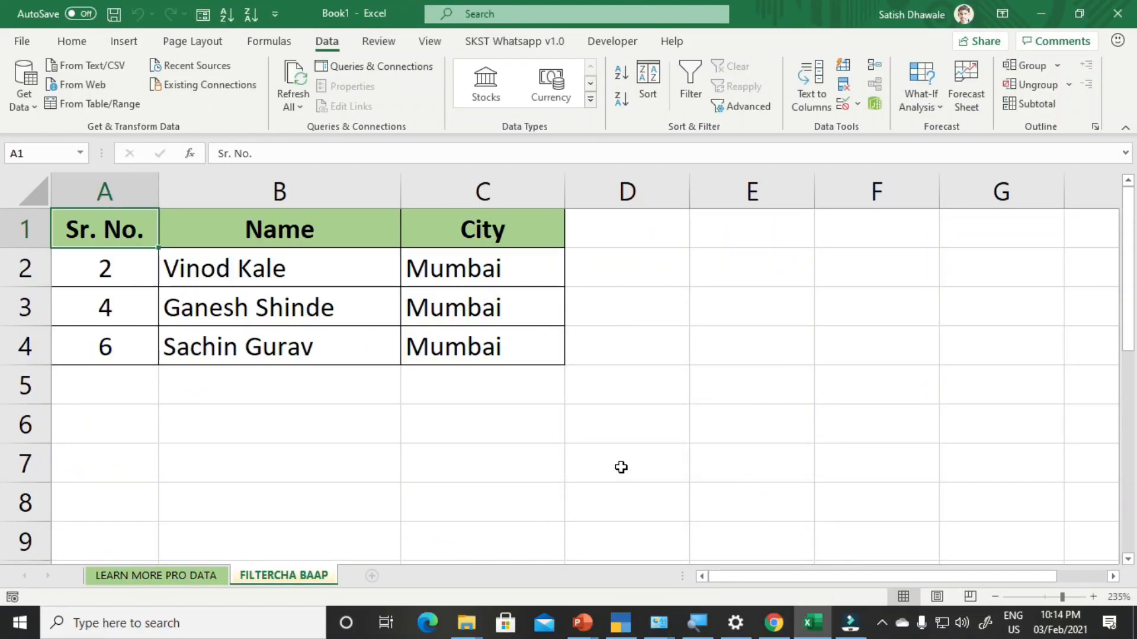
left_click(206, 320)
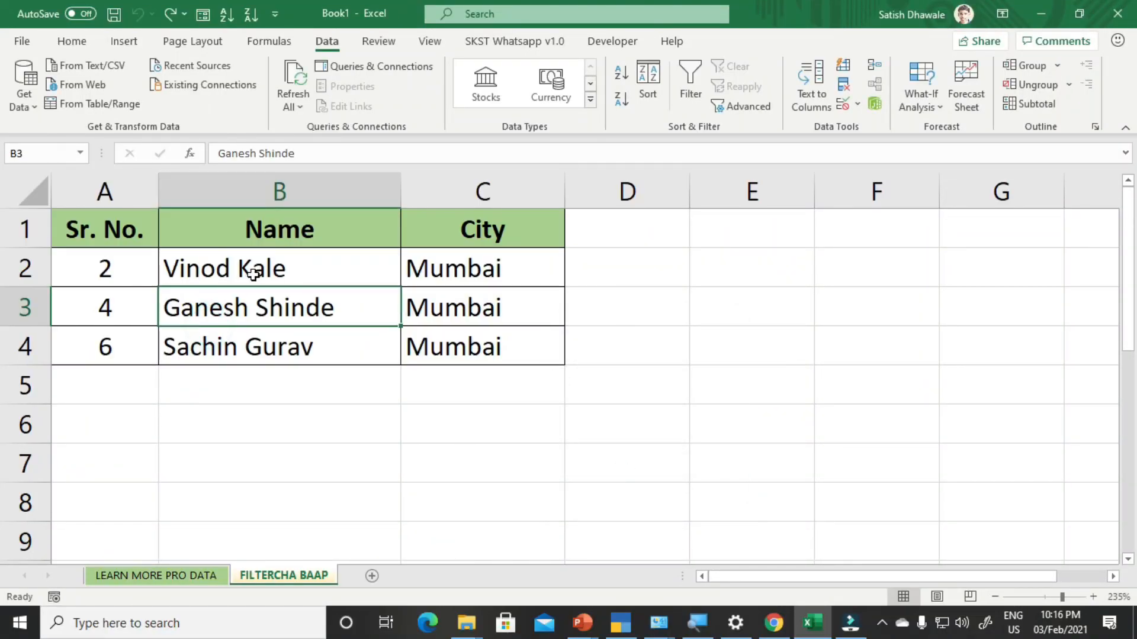
left_click(196, 577)
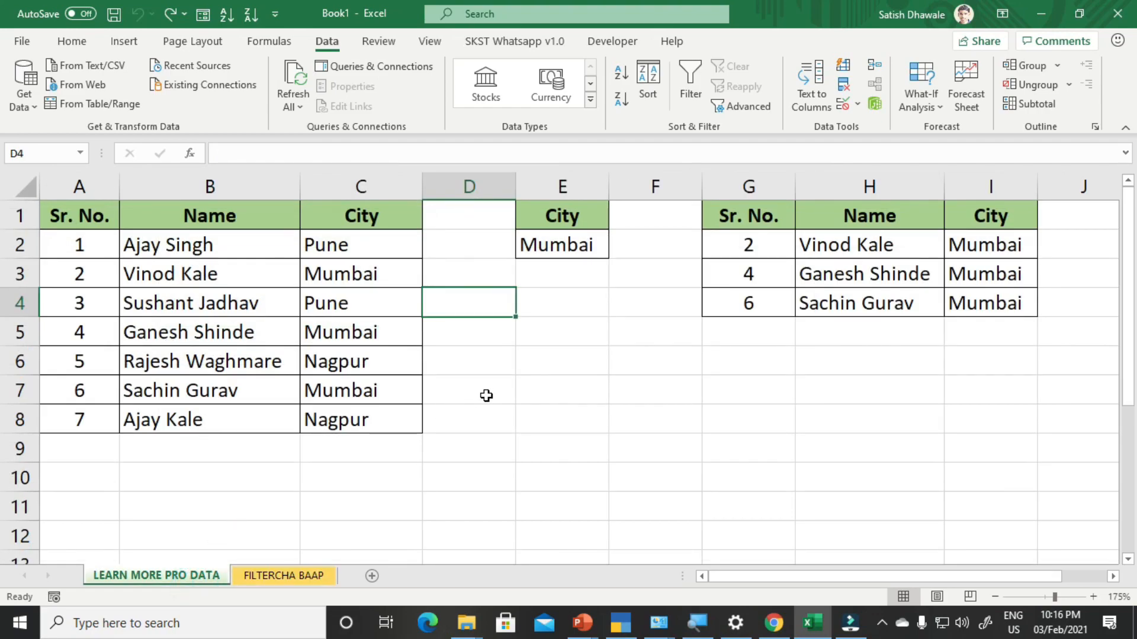
Delete the Sr. No. column from the extracted table and clear the records in G2:H4 beneath the Name and City headings
left_click(762, 185)
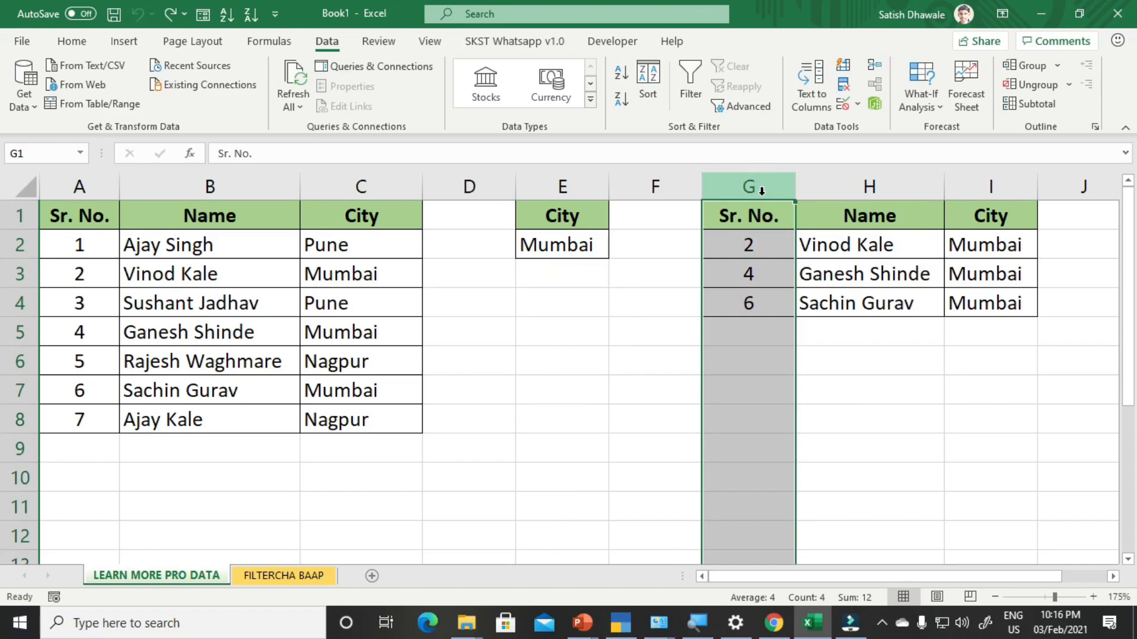
key("ctrl+minus")
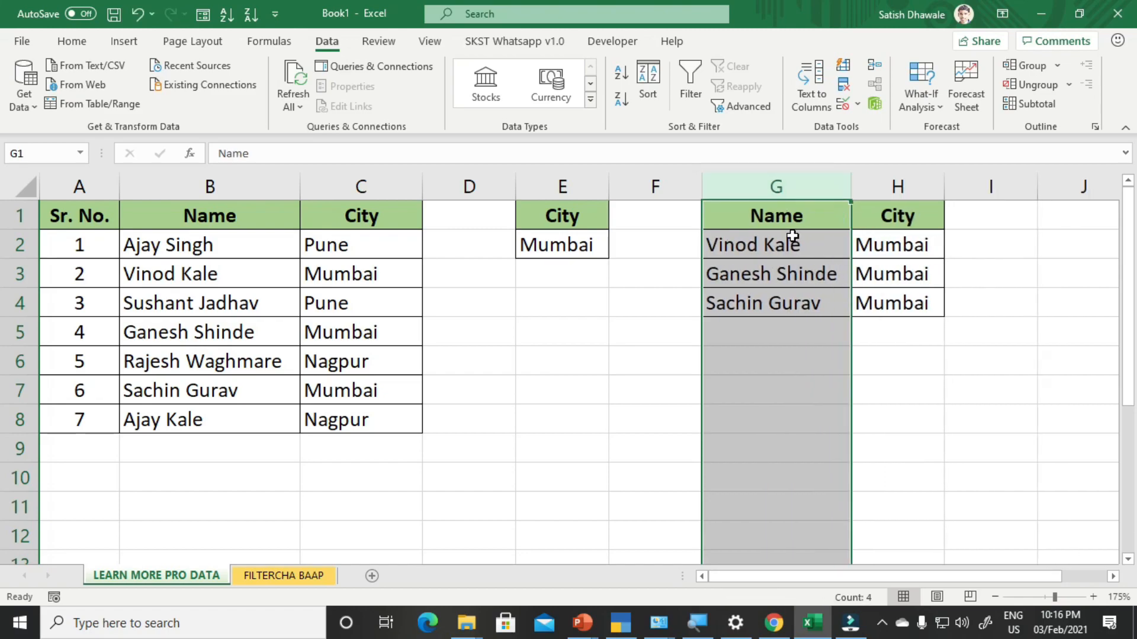
left_click_drag(795, 223, 904, 223)
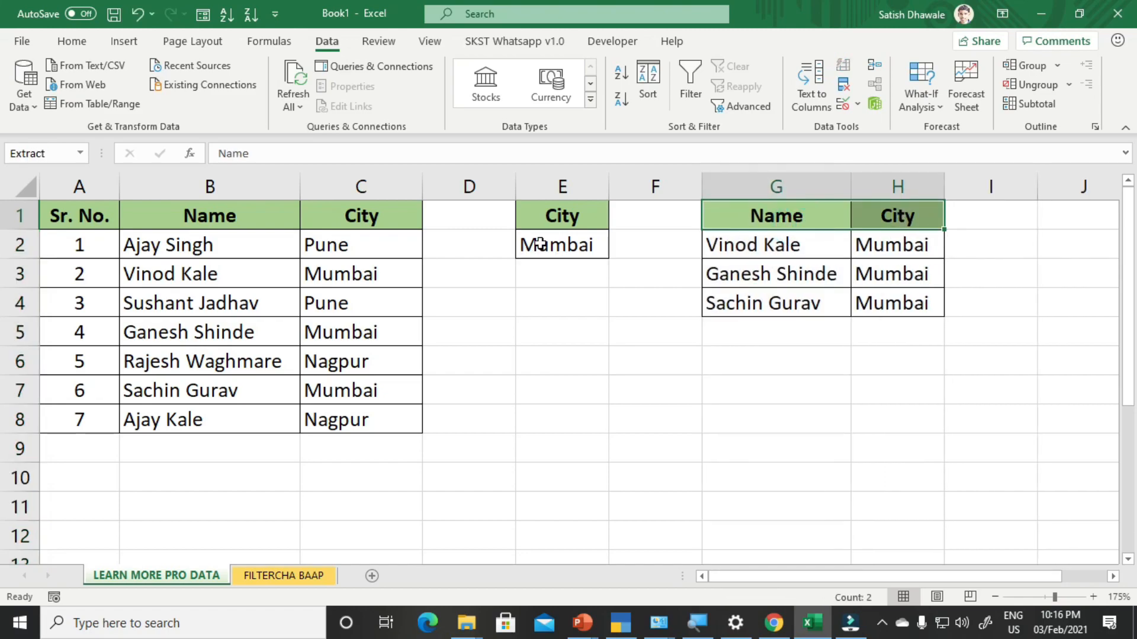
left_click(570, 243)
left_click_drag(770, 247, 922, 304)
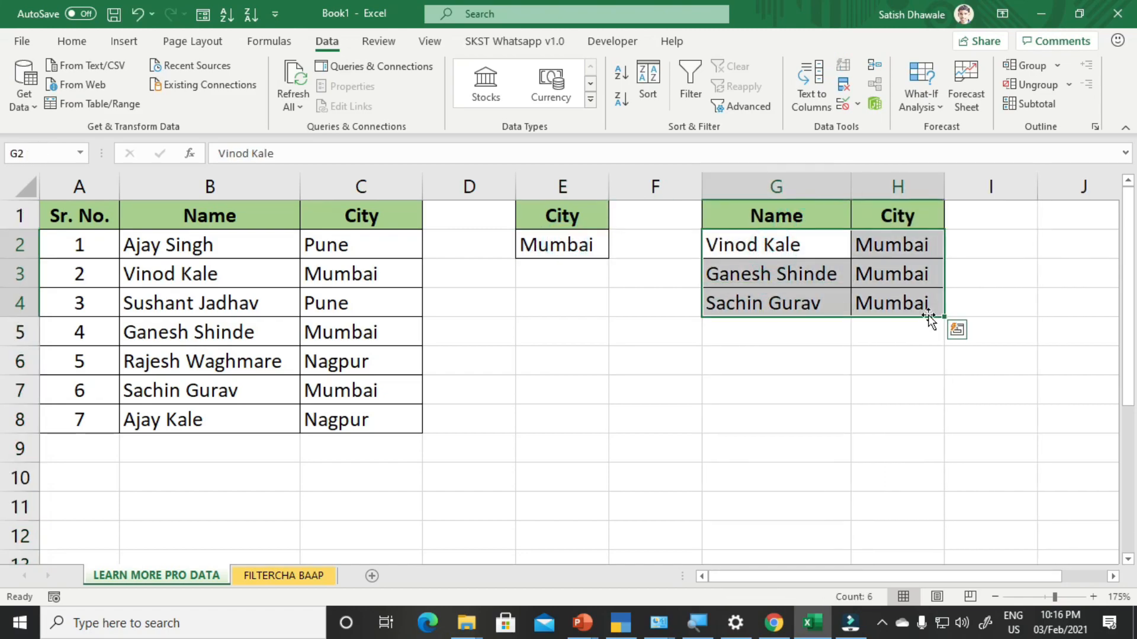
key("Delete")
left_click(860, 332)
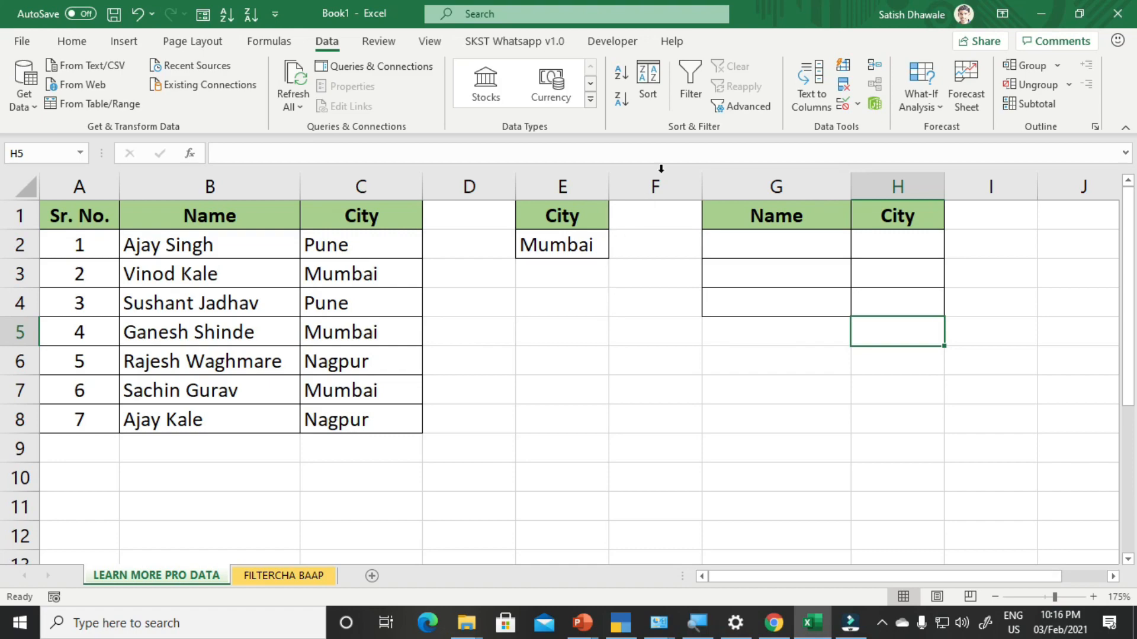
Run an Advanced Filter copying to another location with list range $A$1:$C$8, criteria $E$1:$E$2 and the Name and City headings G1:H1 as destination
left_click(734, 104)
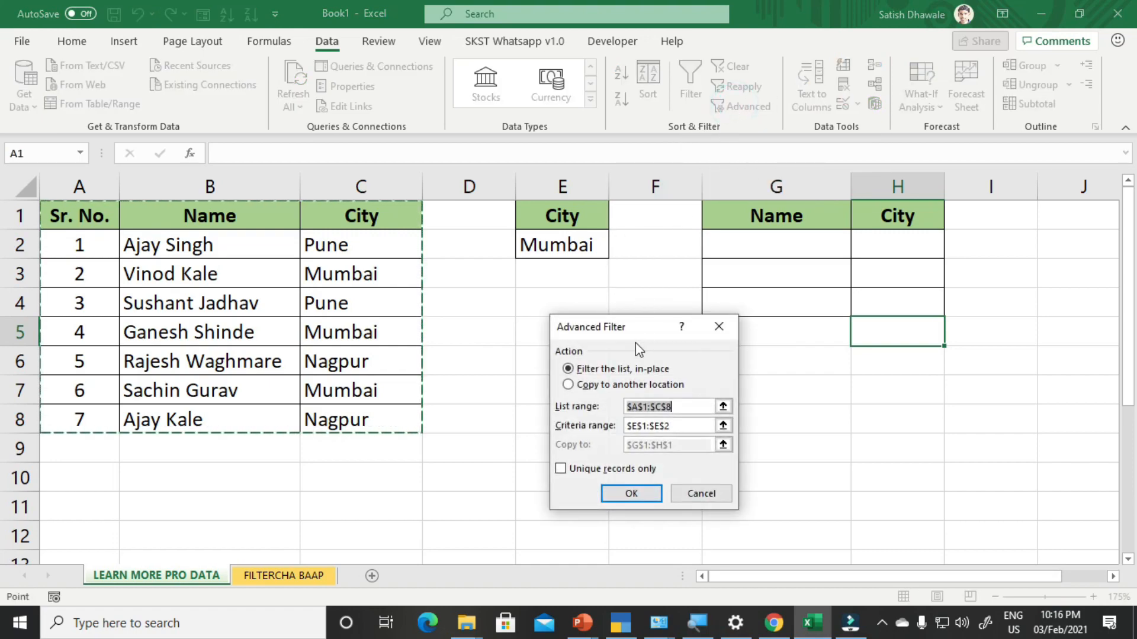
left_click(598, 382)
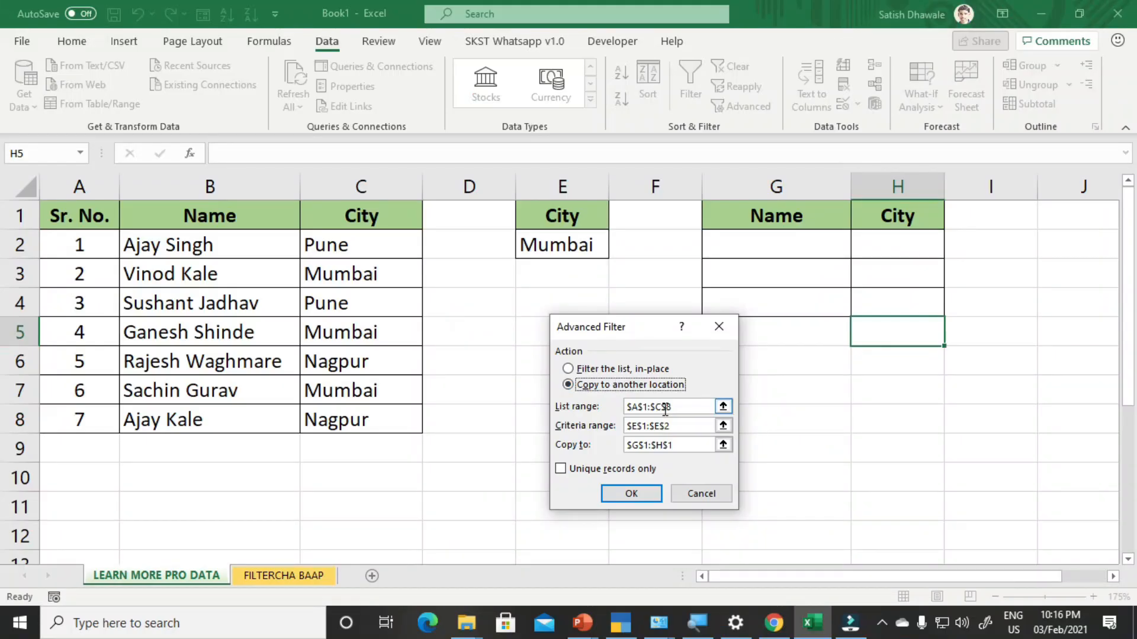
left_click(801, 472)
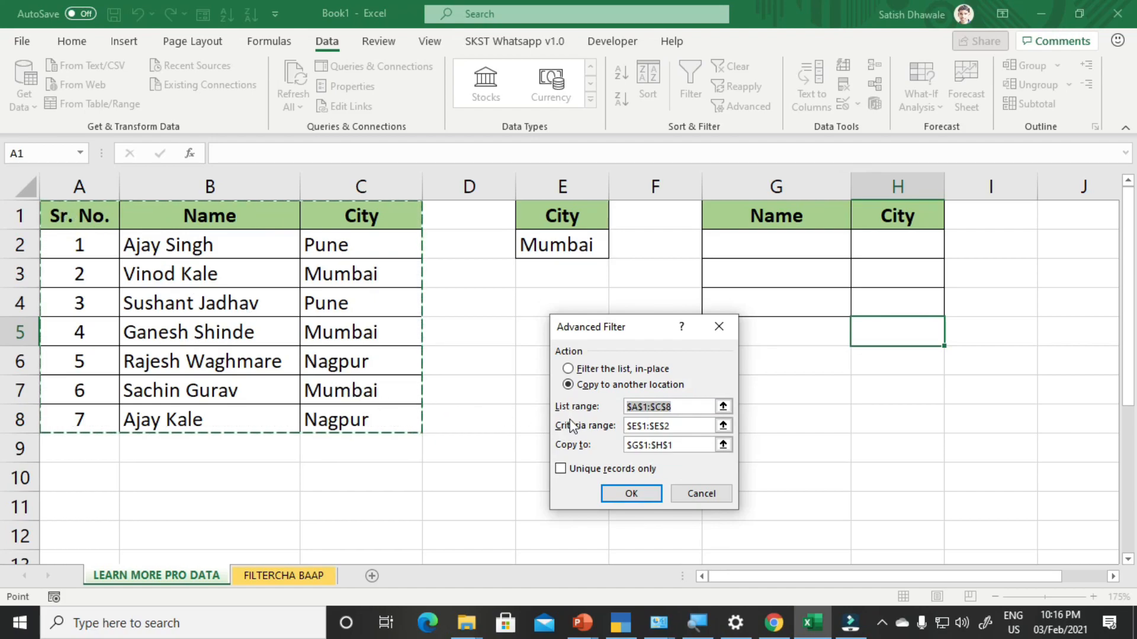
left_click(681, 427)
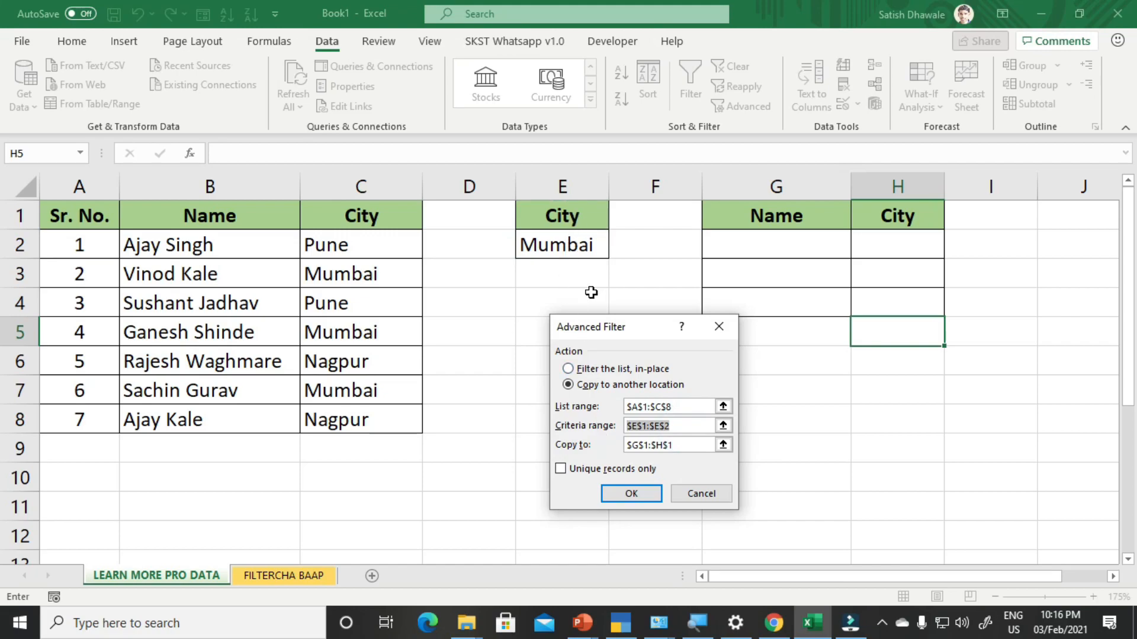
left_click(674, 447)
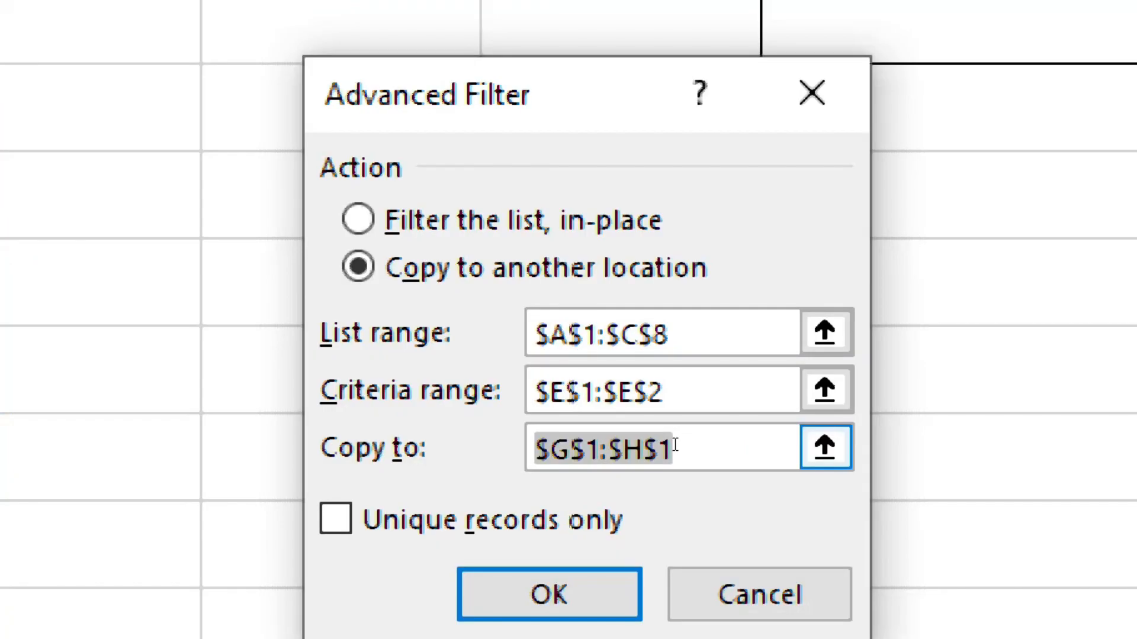
key("BackSpace")
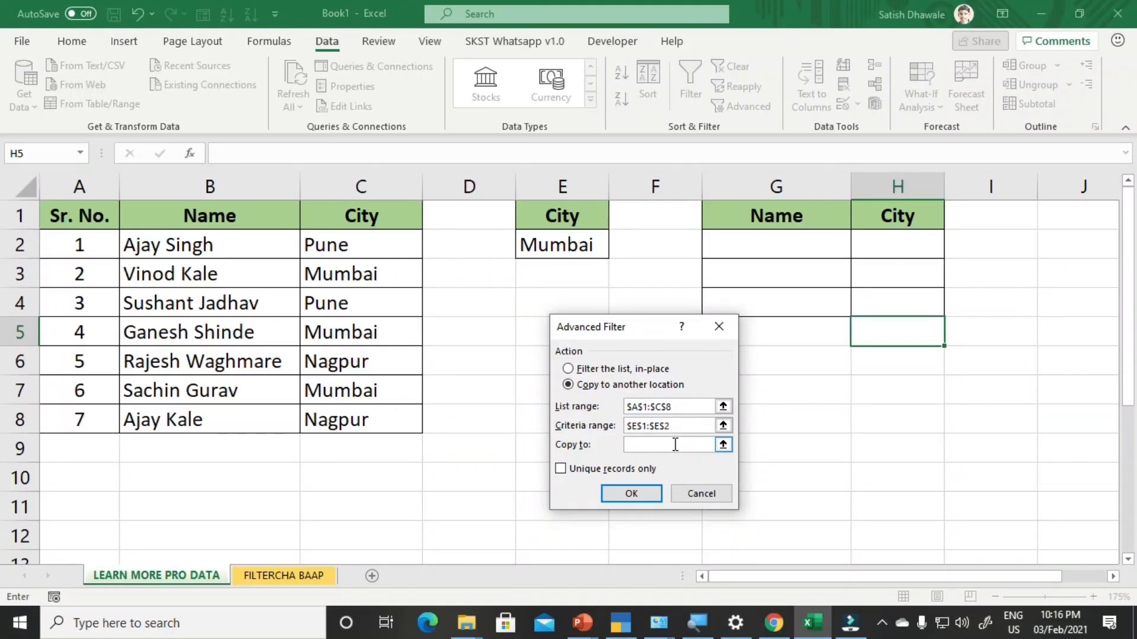
left_click_drag(876, 213, 868, 216)
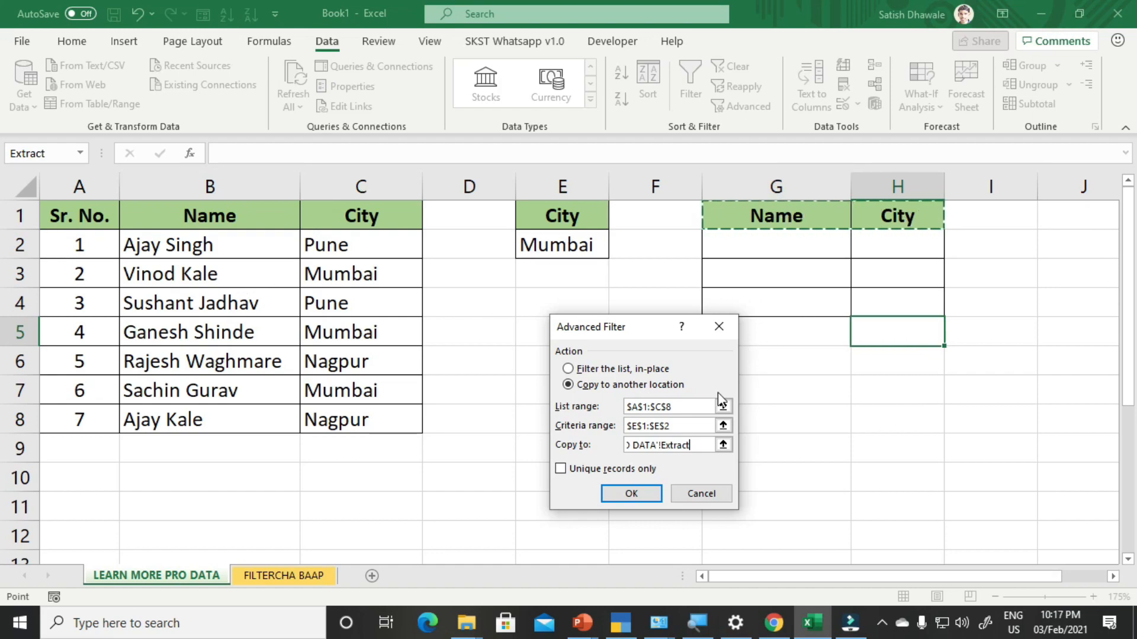
left_click(640, 495)
Compare the extracted Name and City records in G1:H4 with the columns of the source table
left_click(791, 262)
left_click_drag(830, 278, 891, 303)
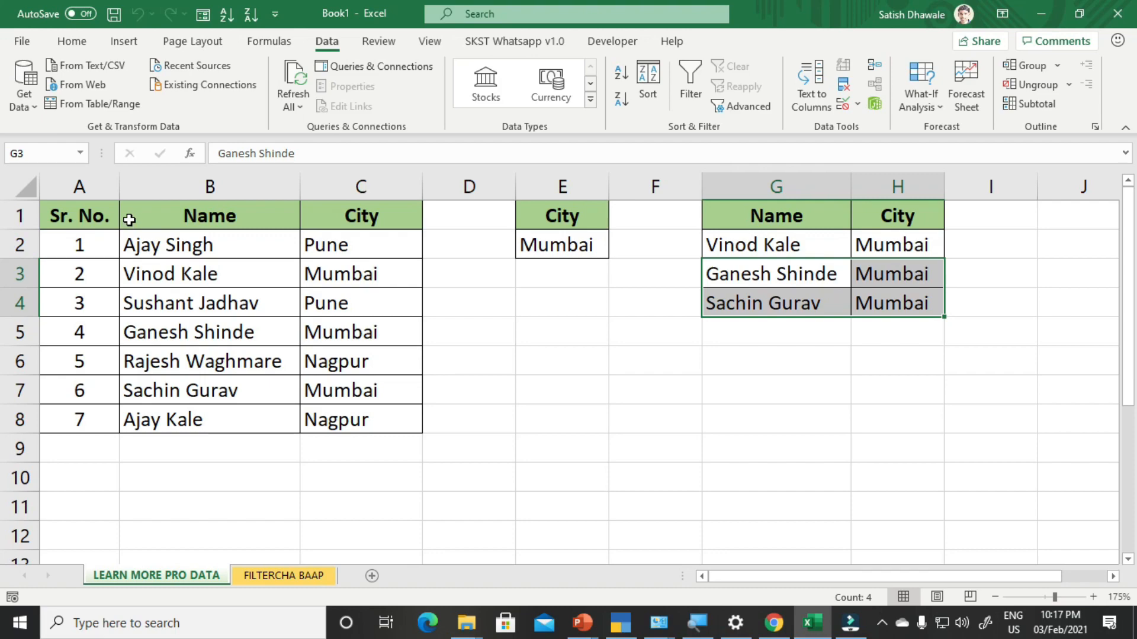
left_click_drag(349, 216, 115, 408)
left_click_drag(798, 230, 883, 305)
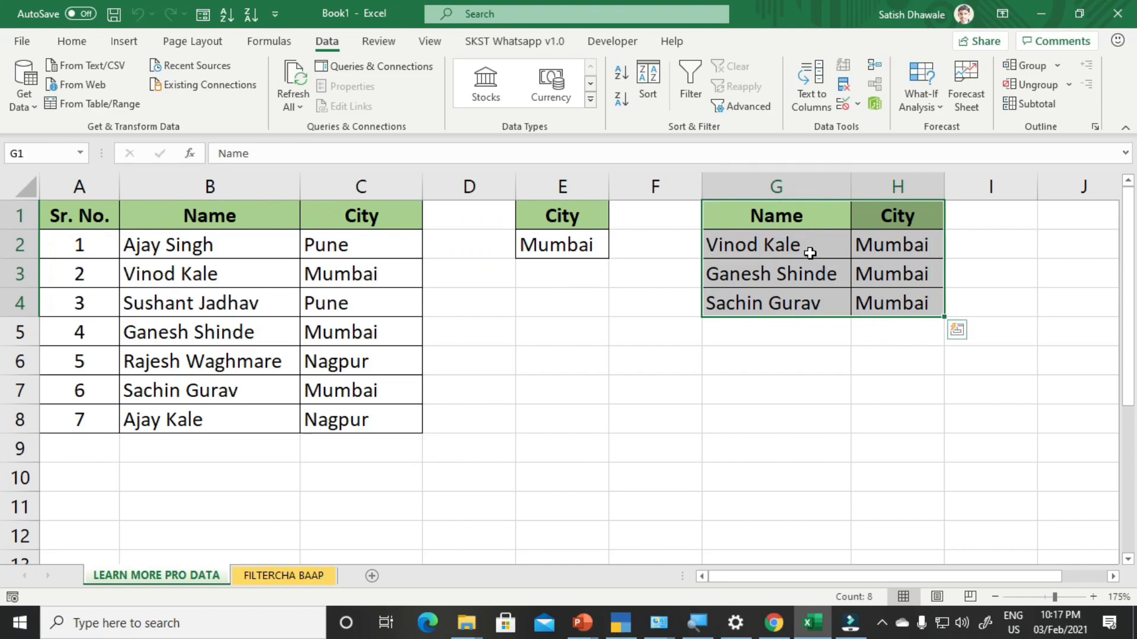
left_click_drag(787, 218, 907, 213)
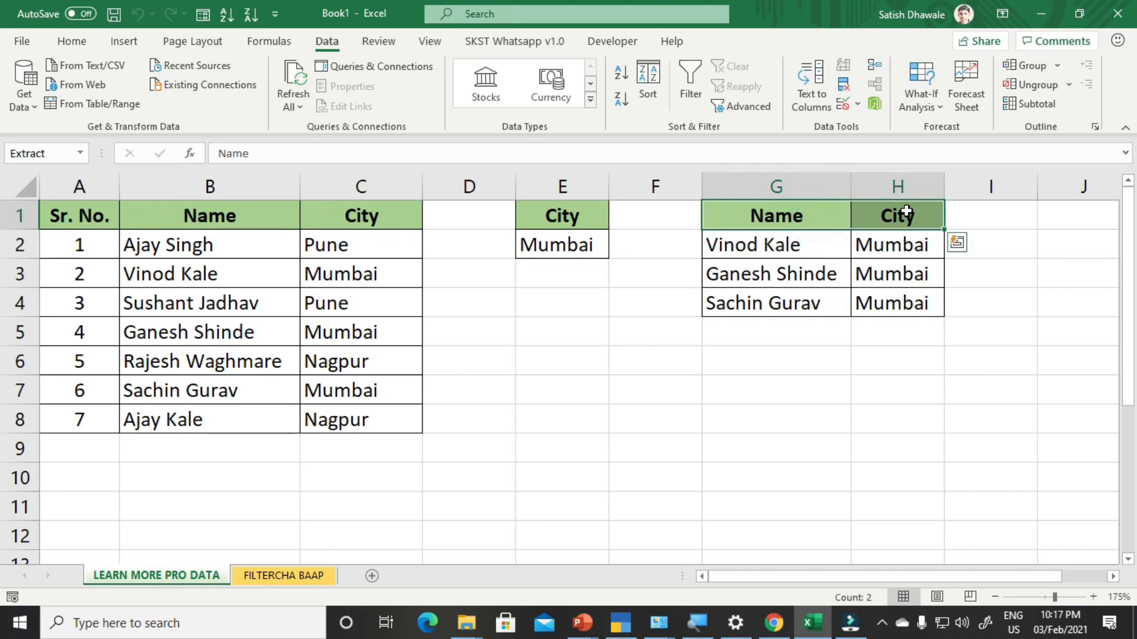
Review the copy-to range of the Advanced Filter with copying to another location chosen, and close it without running
left_click(747, 108)
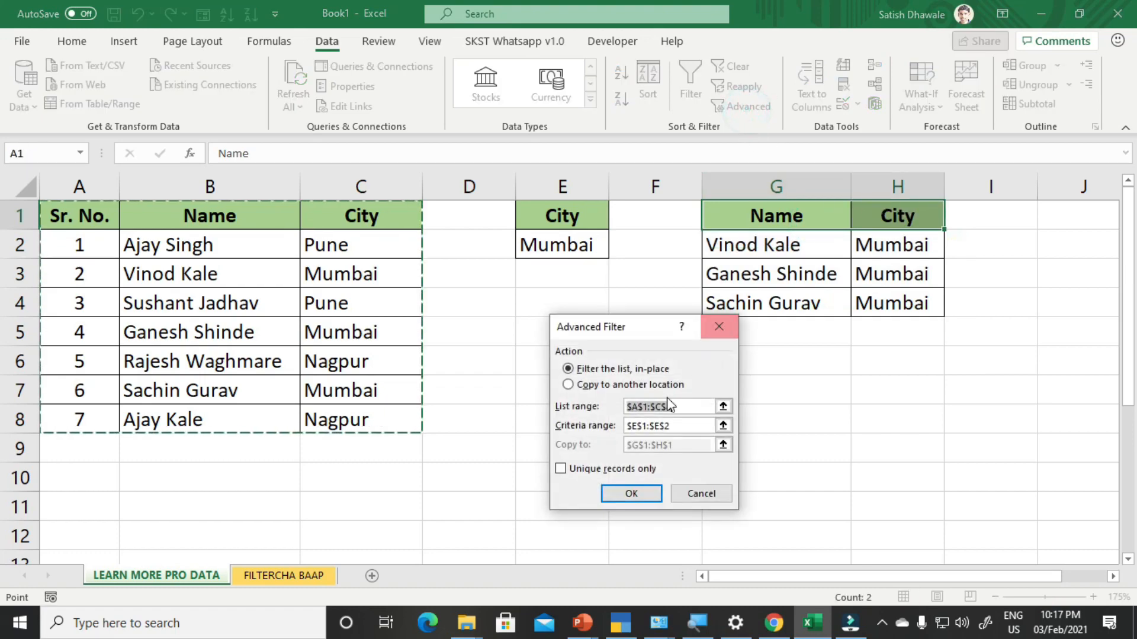
left_click(616, 385)
left_click(681, 445)
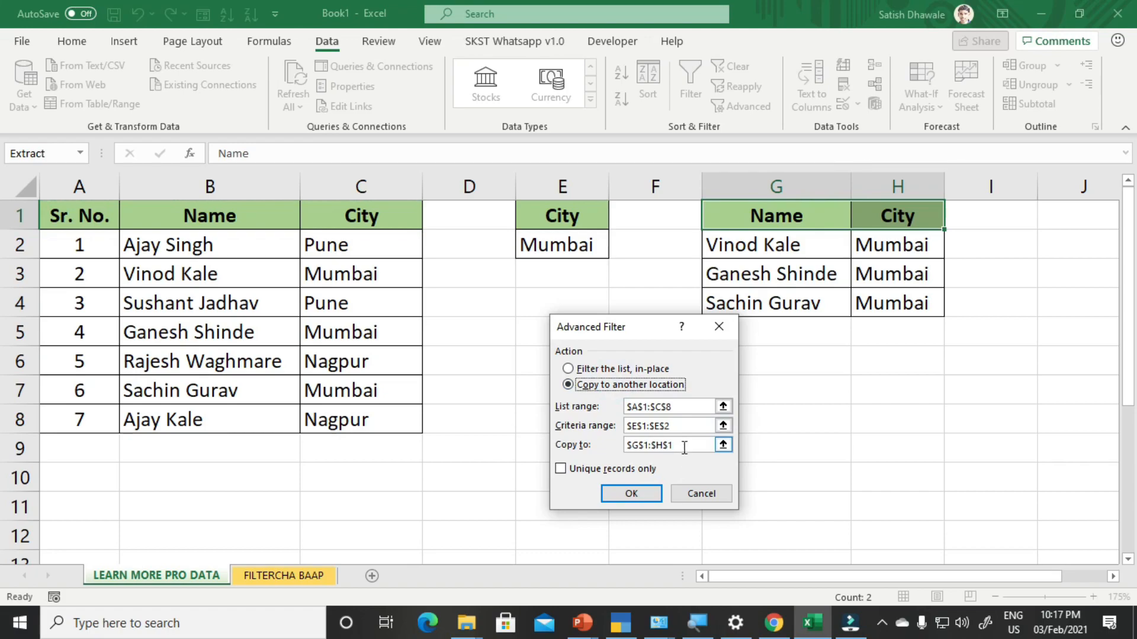
left_click(694, 495)
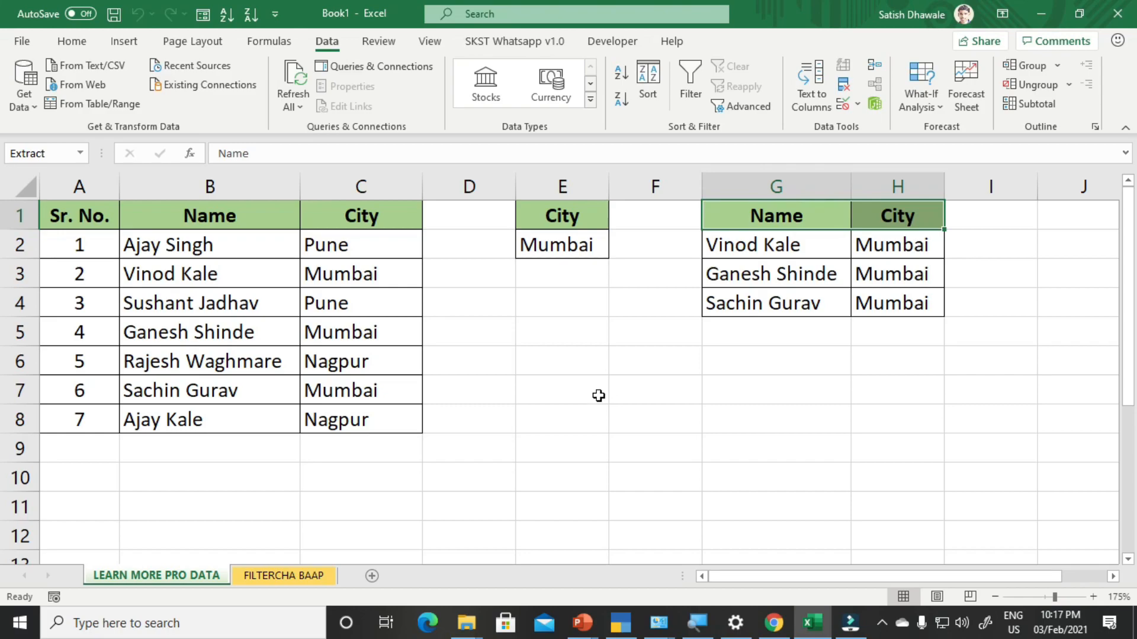
Switch to Chrome and open the Courses page of the Learn More Pro website
left_click(773, 623)
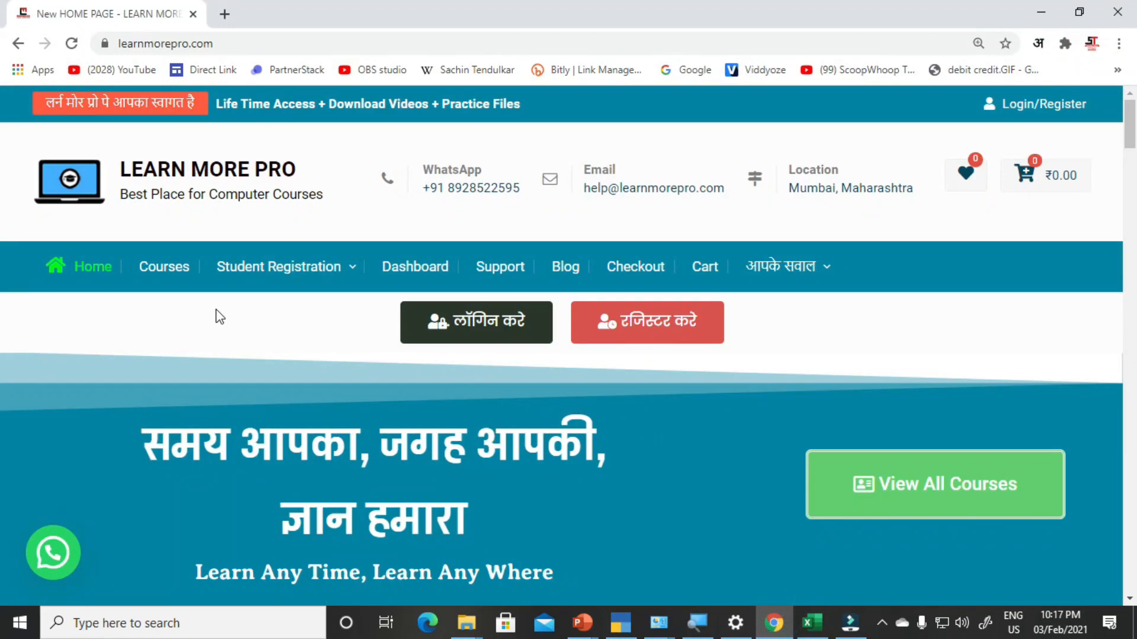
scroll(178, 278, "down", 2)
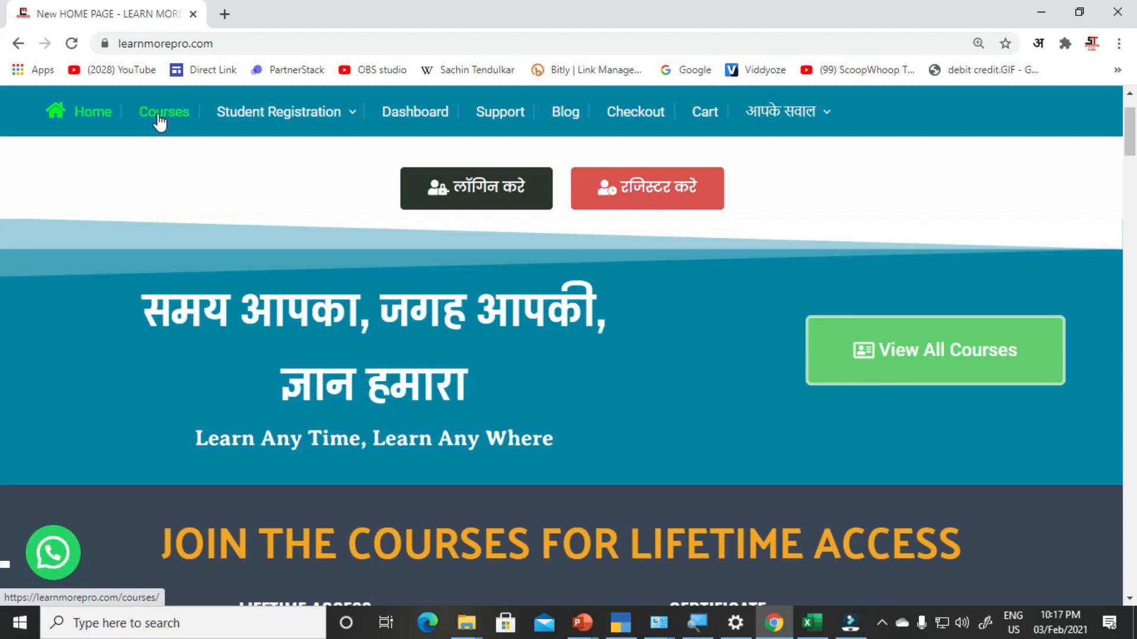
left_click(160, 123)
scroll(161, 125, "up", 2)
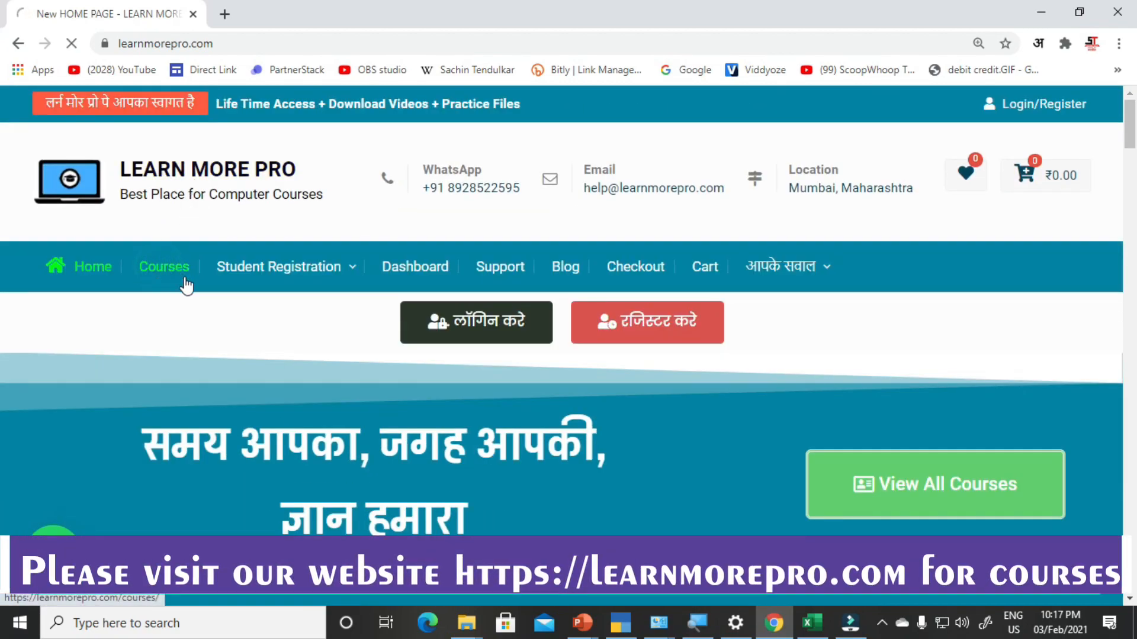
Look through the course catalogue and open the Excel Basic to Advance Full Course in Hindi
scroll(208, 289, "down", 9)
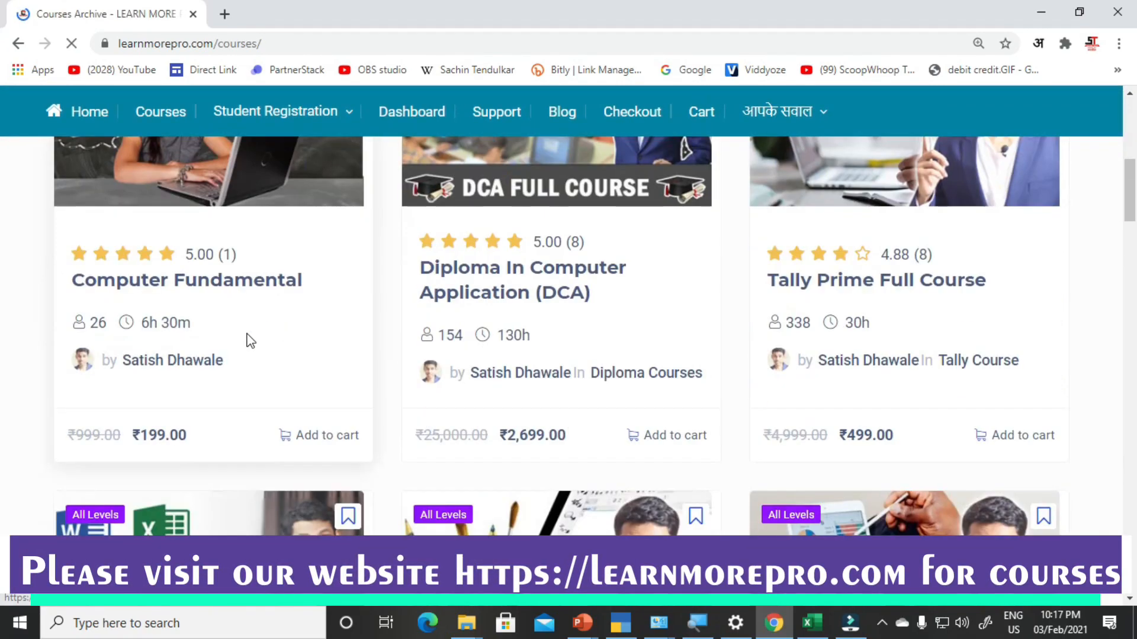
scroll(249, 339, "down", 12)
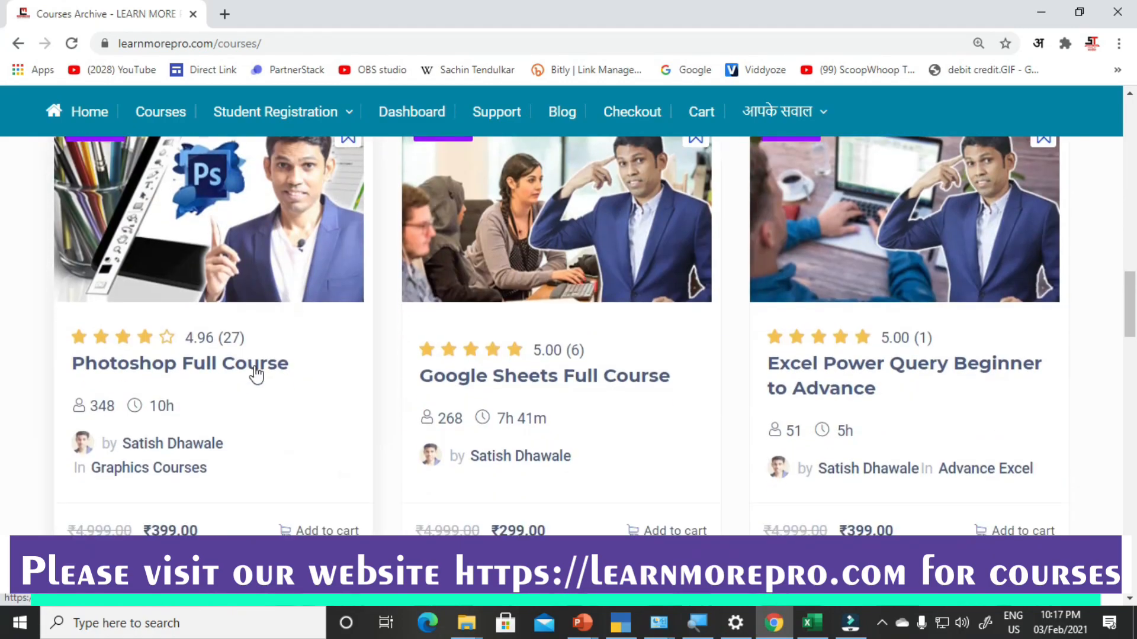
scroll(260, 374, "down", 15)
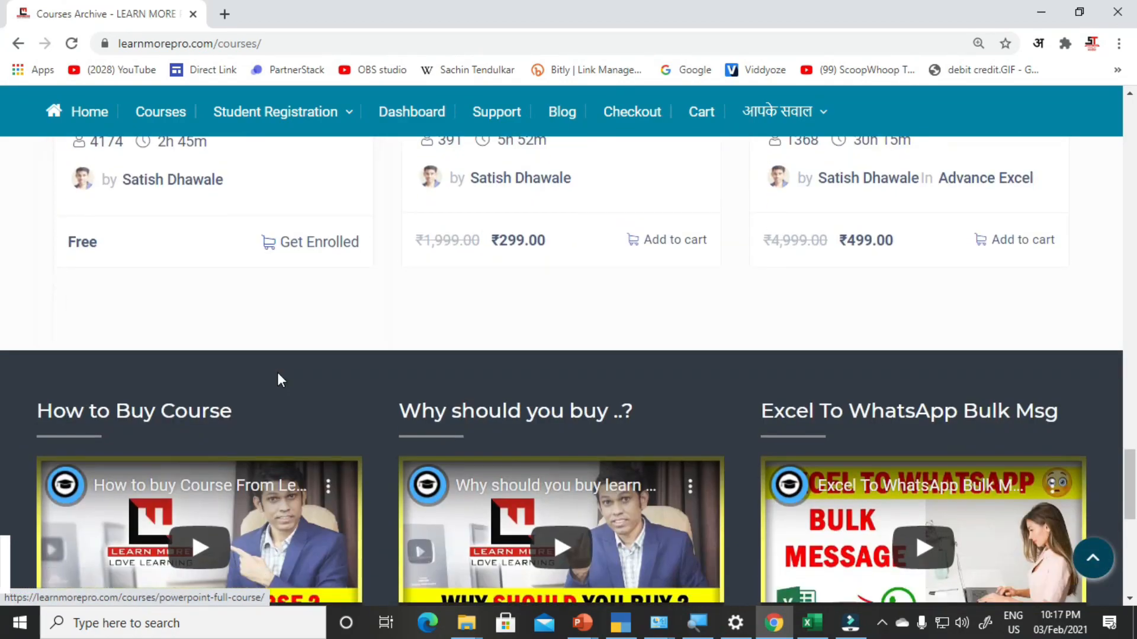
scroll(609, 322, "up", 5)
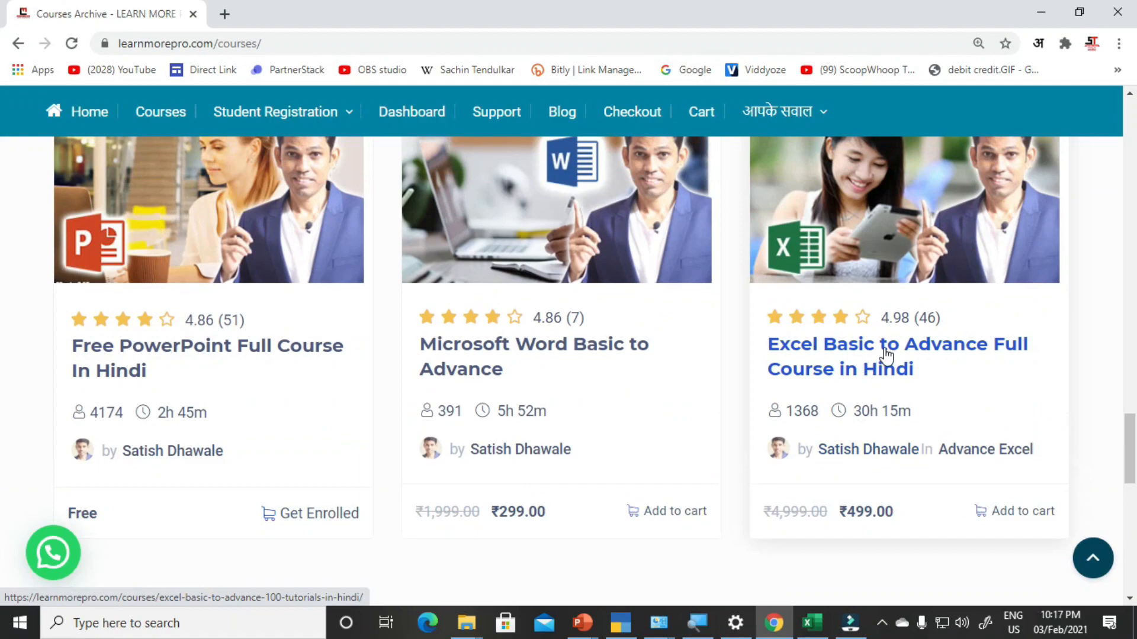
left_click(886, 355)
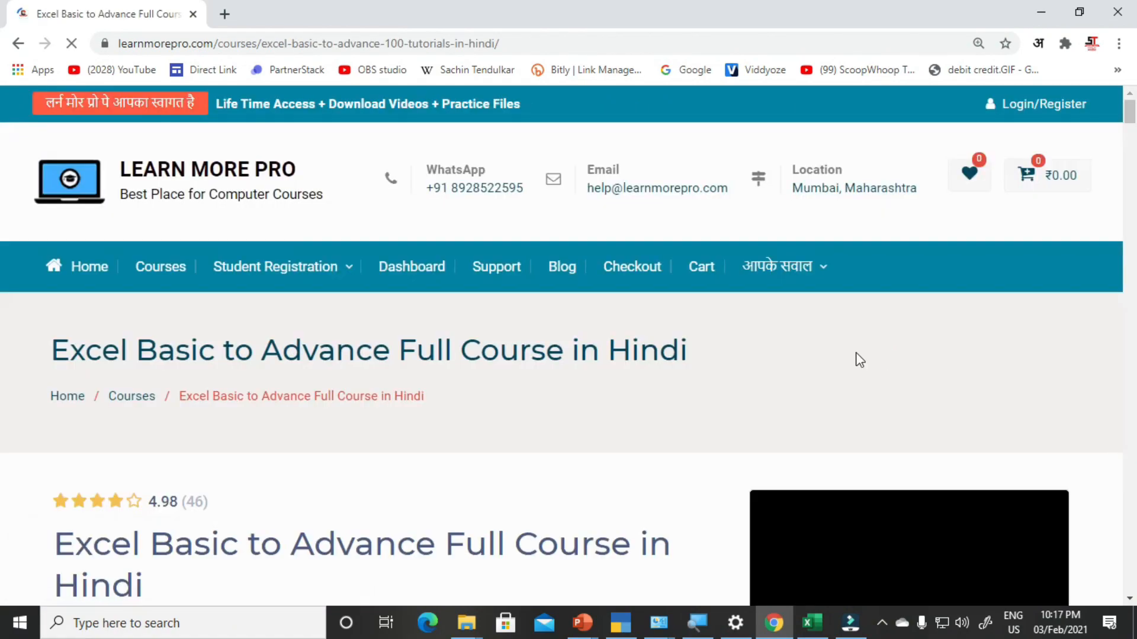
Examine the course's enrolment figure, description and topics, collapsing the Excel for Beginners 1 to 20 Tutorials section
scroll(698, 373, "down", 5)
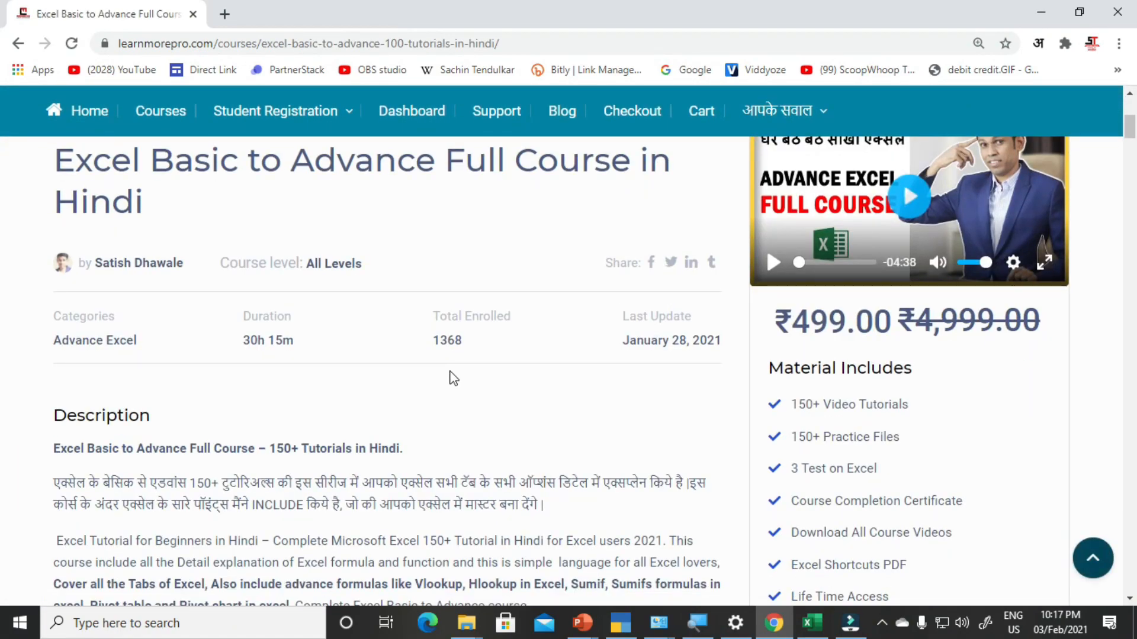
left_click_drag(429, 341, 490, 338)
left_click(476, 339)
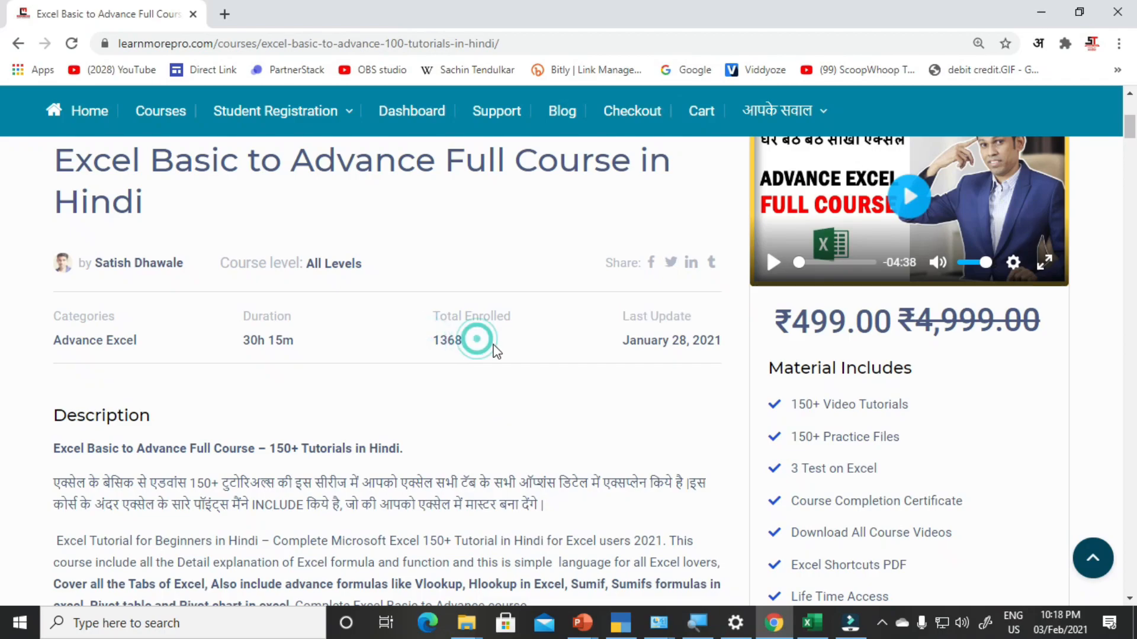
scroll(586, 357, "down", 8)
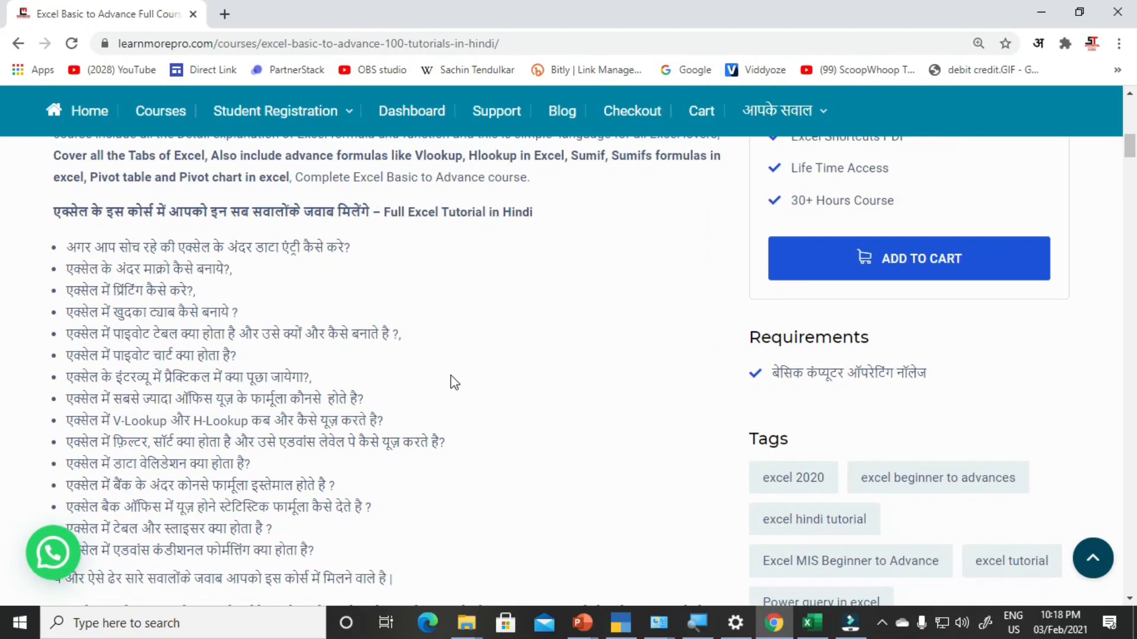
scroll(450, 375, "down", 14)
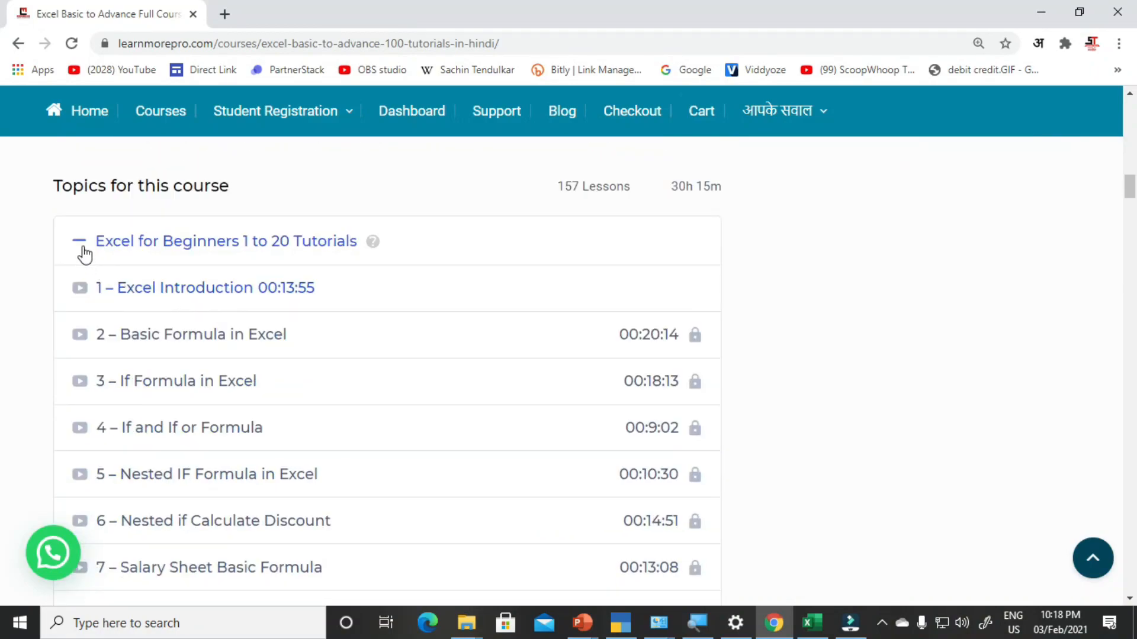
left_click(89, 245)
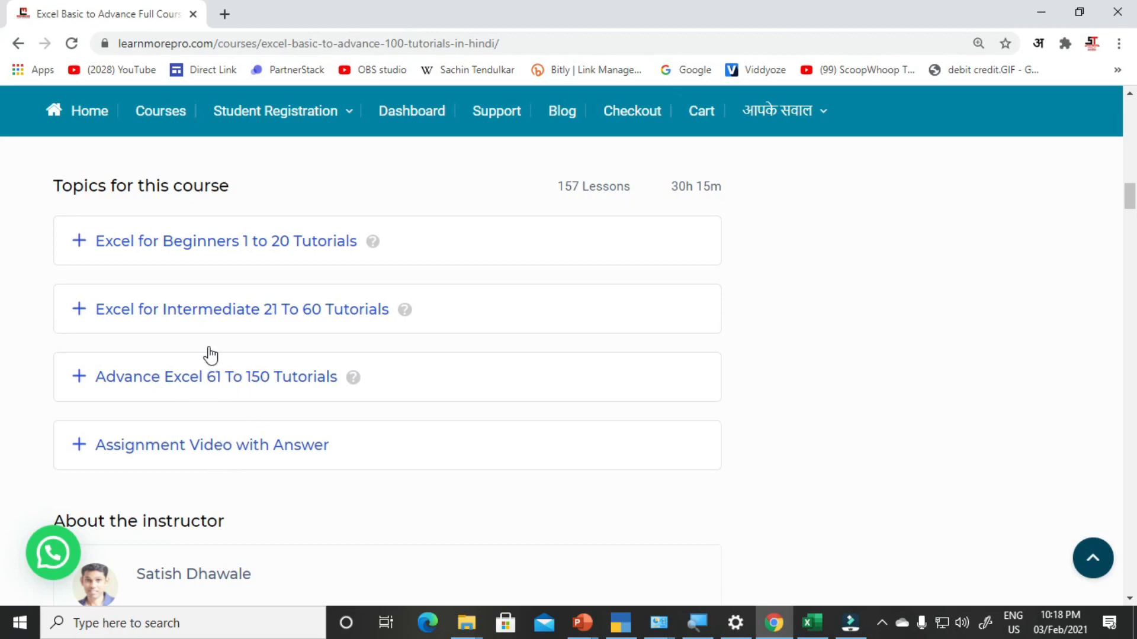
Examine the course's price and Material Includes list, including the Download All Course Videos entry
scroll(939, 433, "up", 15)
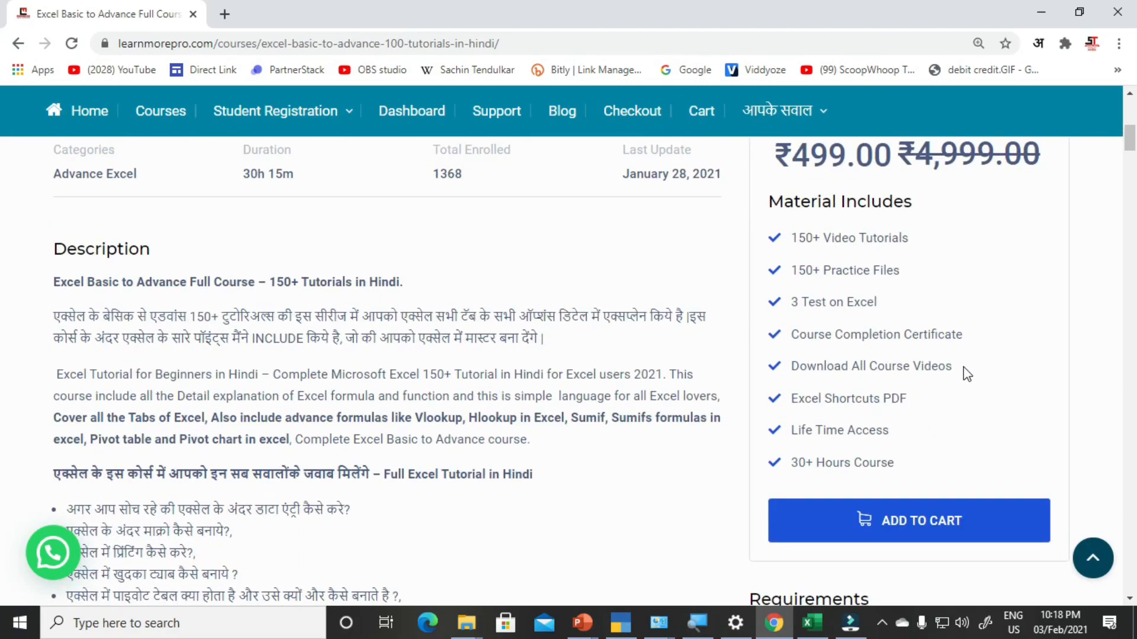
left_click_drag(967, 373, 785, 379)
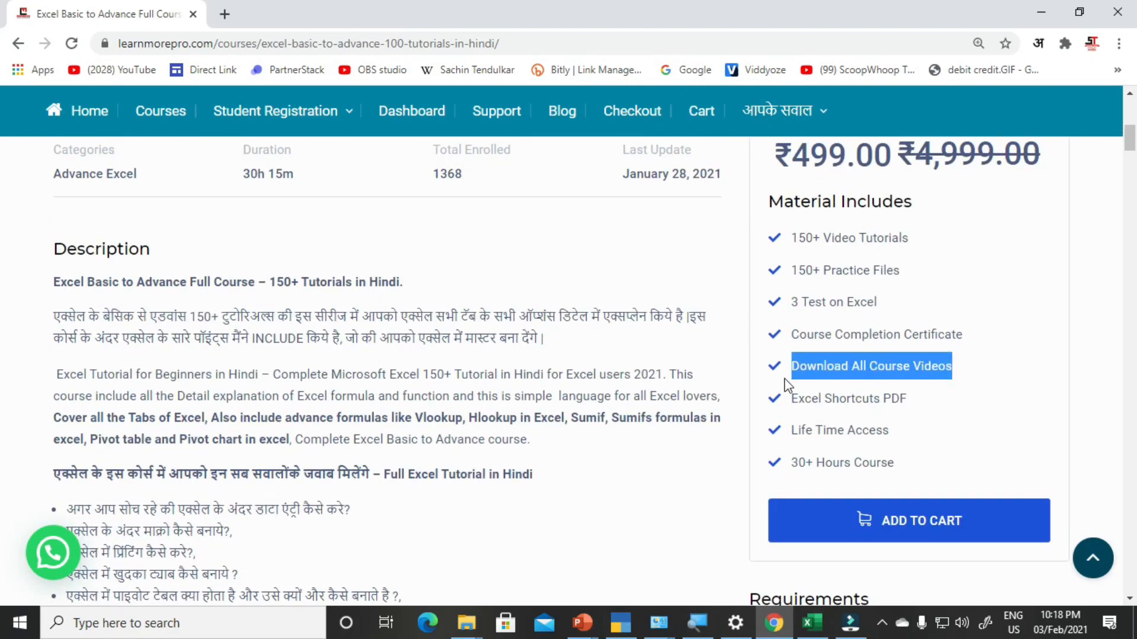
left_click(986, 433)
scroll(983, 434, "up", 3)
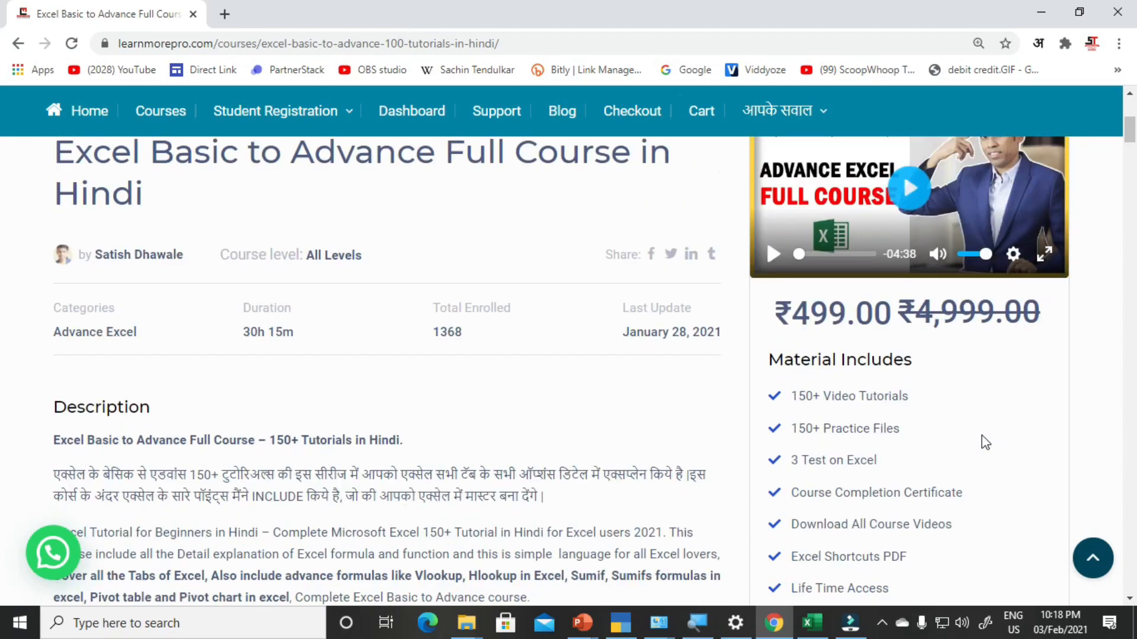
scroll(982, 435, "down", 1)
scroll(985, 441, "up", 1)
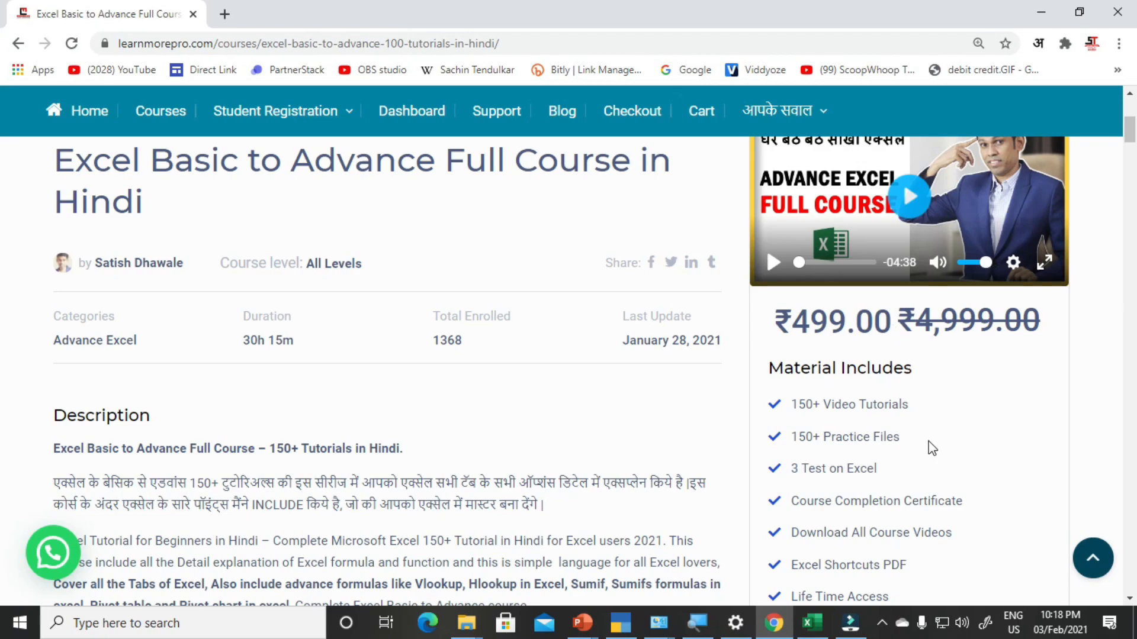
Open the website's Support page and examine its help video, question-and-answer list and new course completion certificate format
scroll(929, 448, "up", 2)
scroll(906, 445, "down", 3)
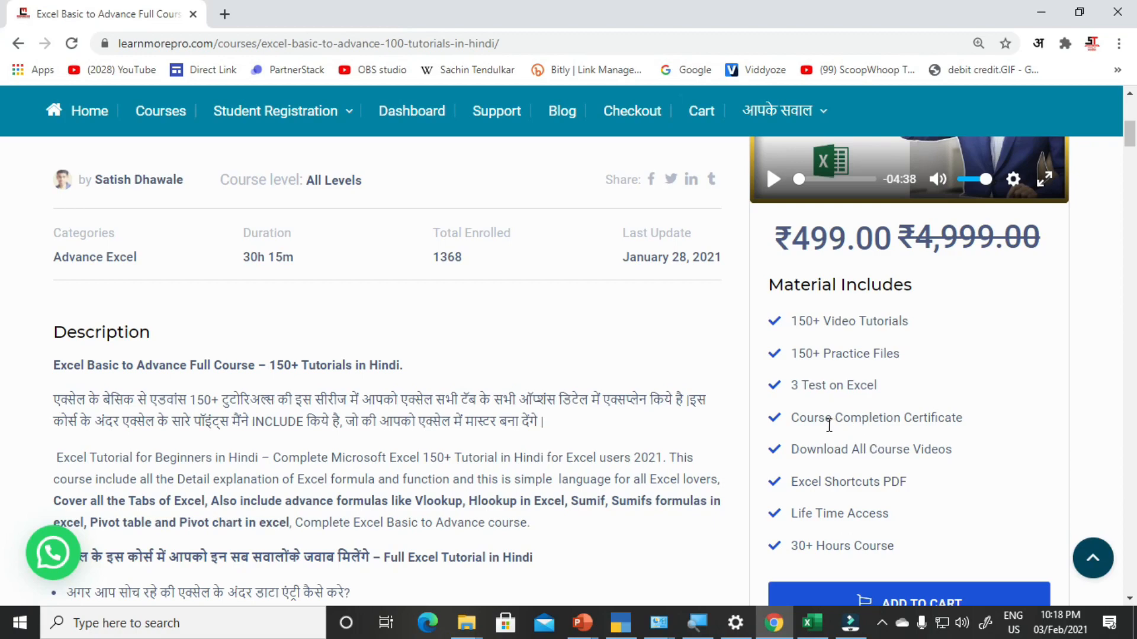
left_click(519, 116)
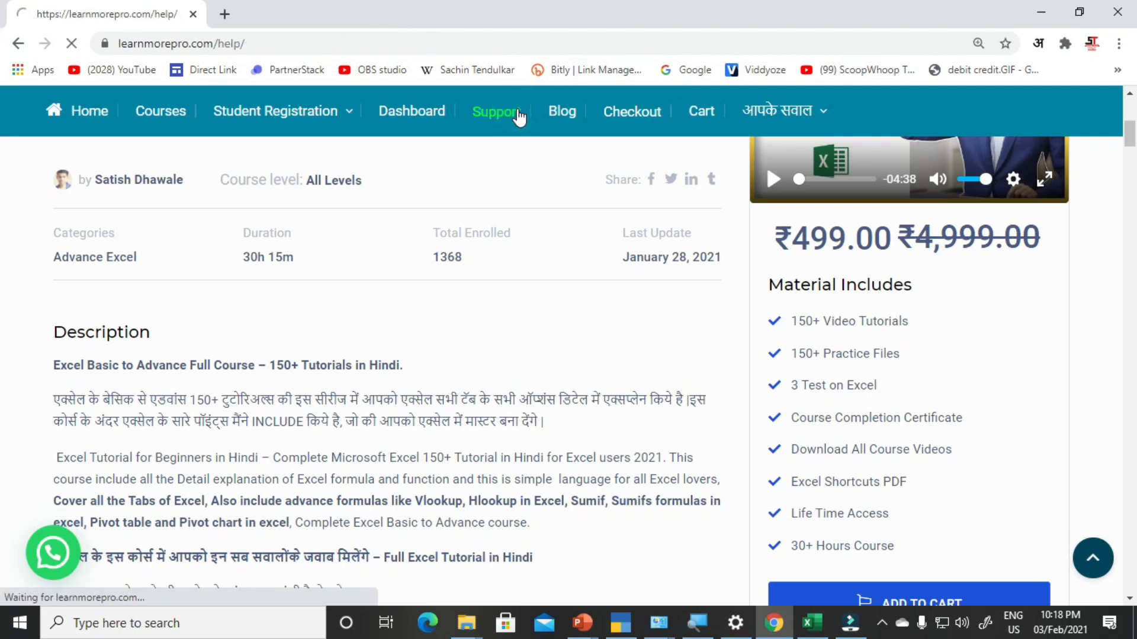
scroll(611, 339, "down", 9)
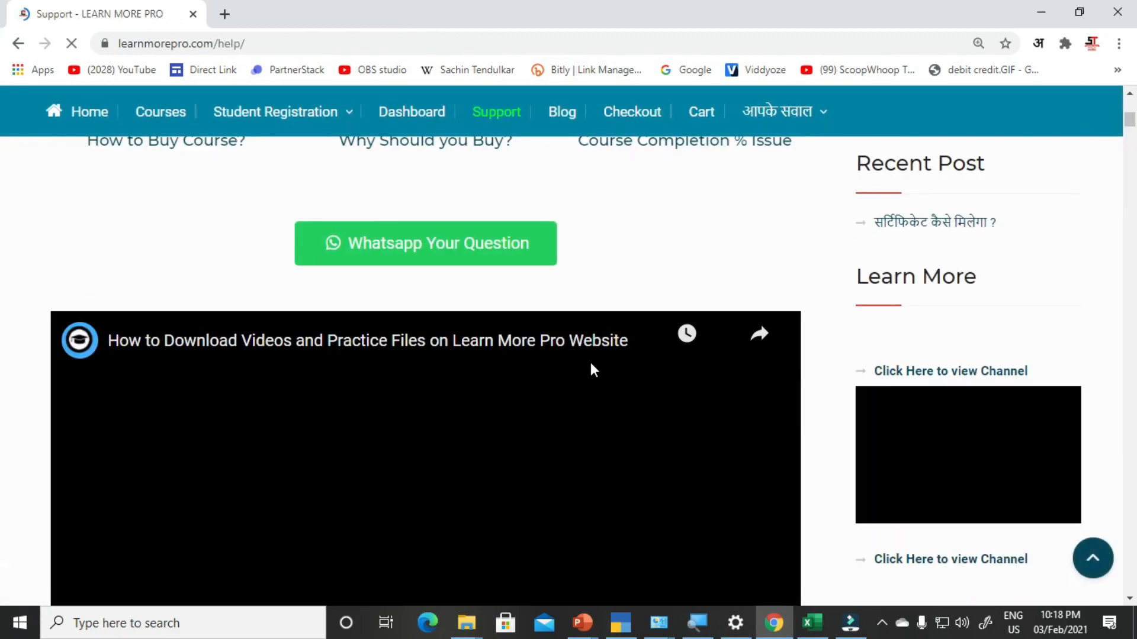
scroll(591, 362, "down", 17)
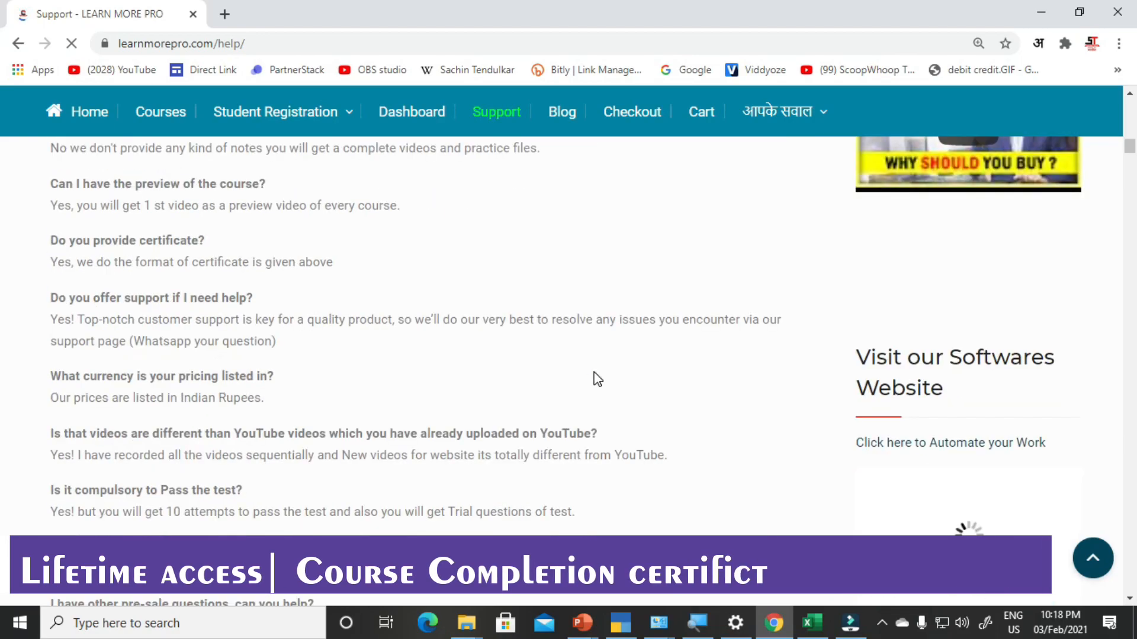
scroll(596, 379, "down", 10)
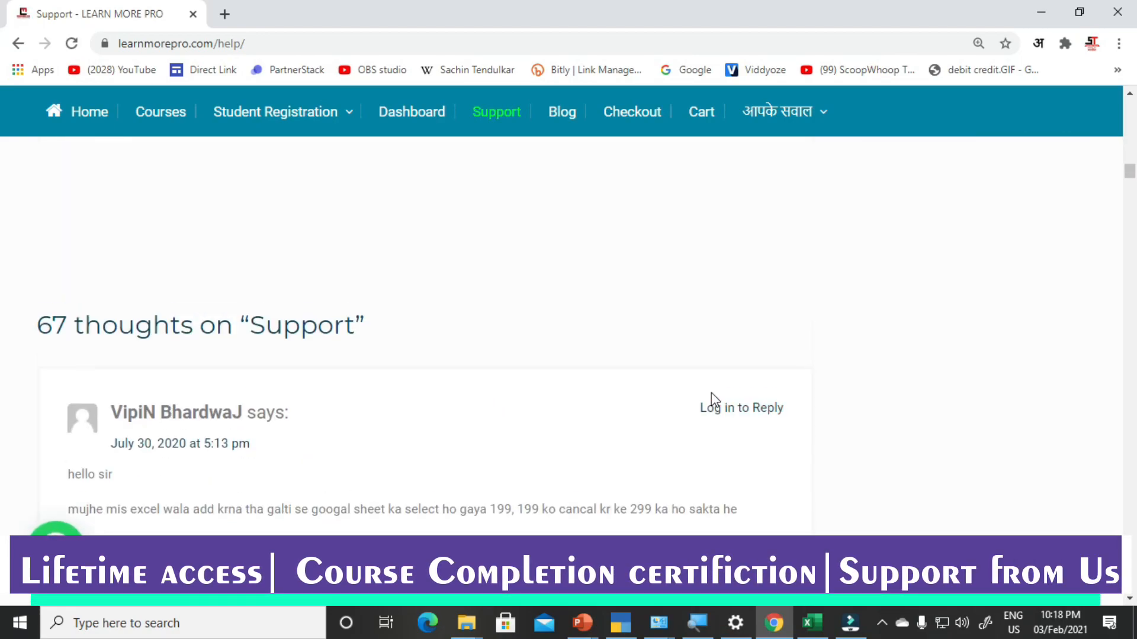
scroll(711, 397, "up", 15)
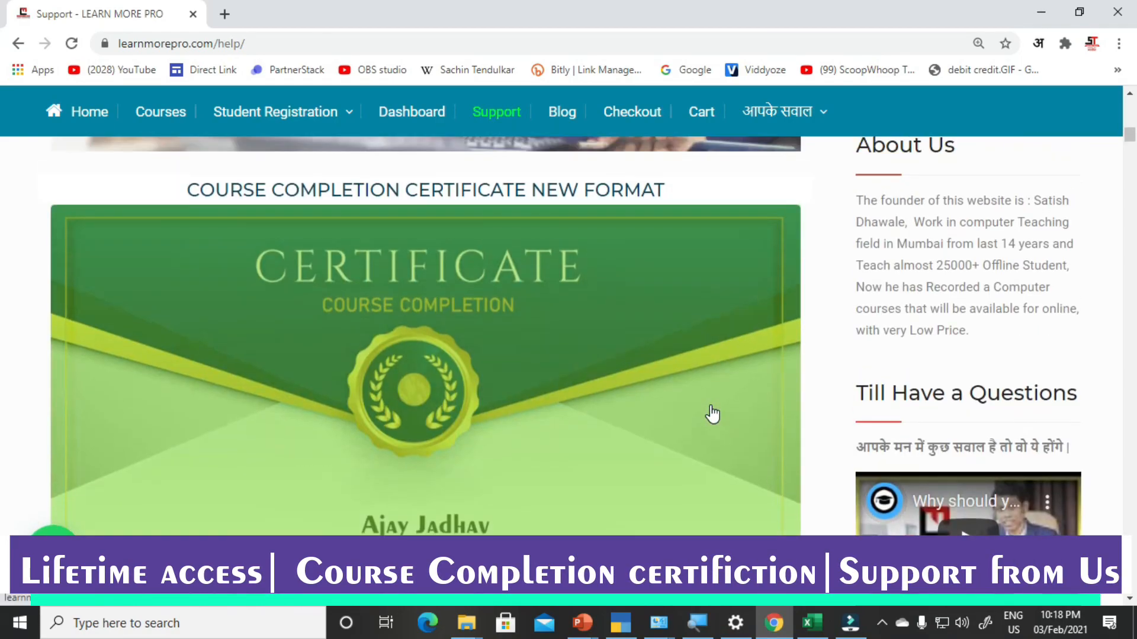
scroll(711, 413, "up", 4)
scroll(568, 235, "down", 3)
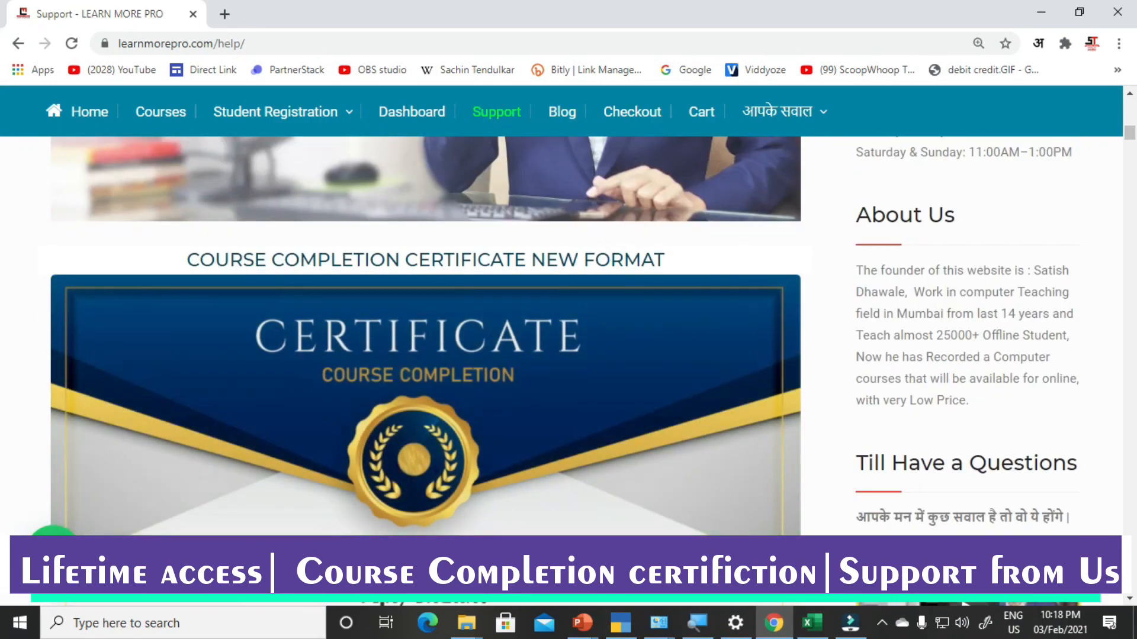
View and close the WhatsApp support chat box, and read the sample certificate and the answers on course validity and downloads
left_click(54, 553)
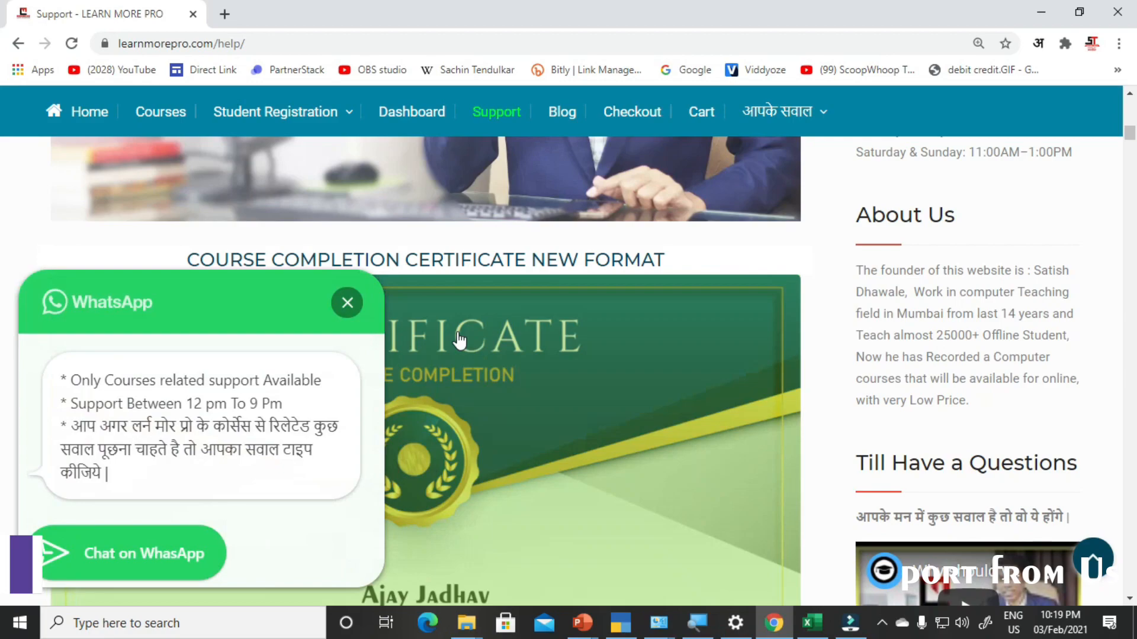
left_click(349, 304)
scroll(503, 409, "down", 4)
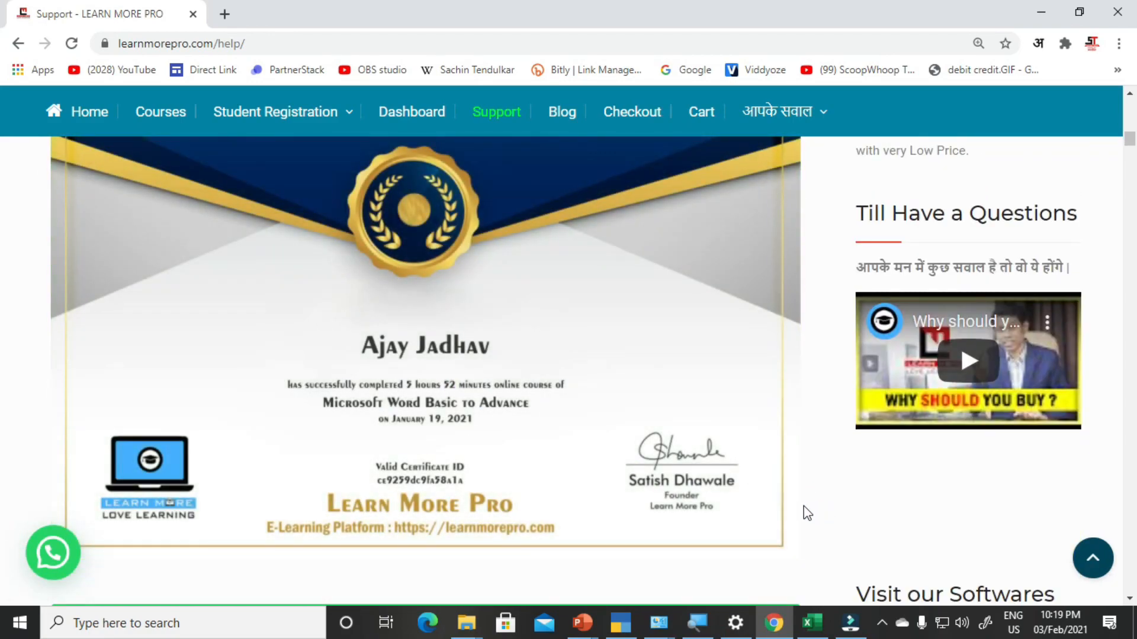
scroll(452, 325, "down", 13)
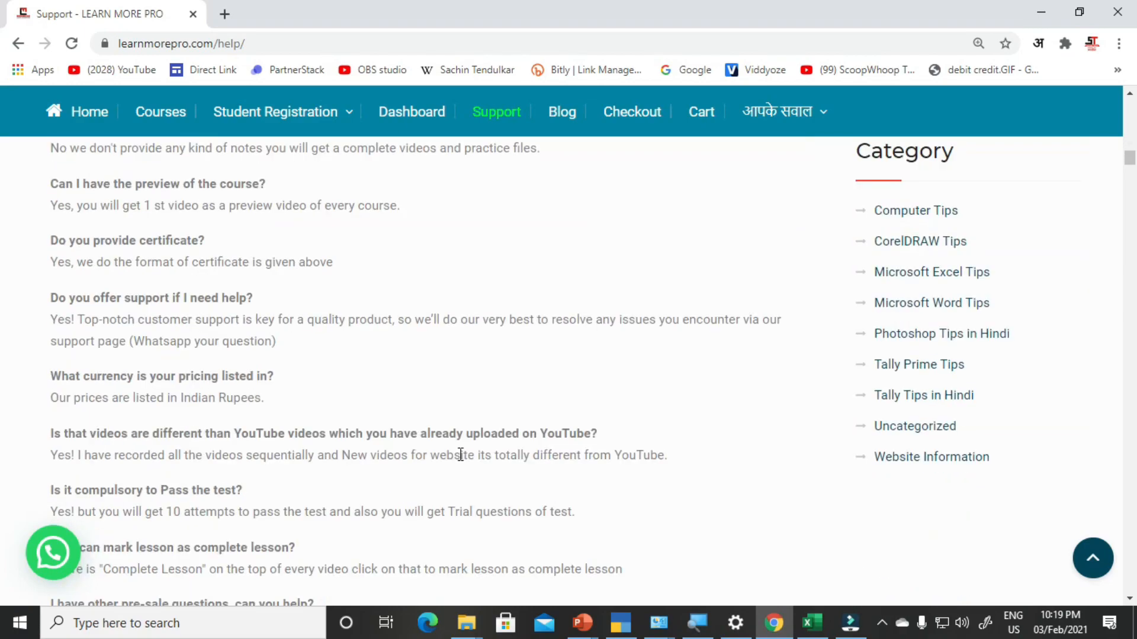
scroll(117, 399, "down", 5)
scroll(168, 434, "up", 20)
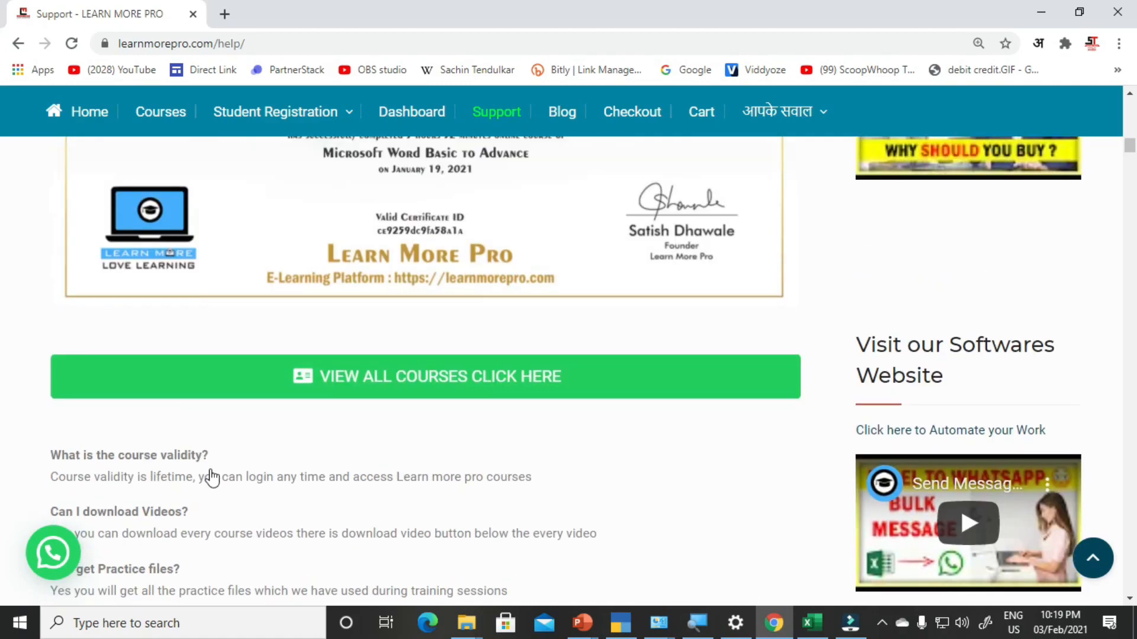
scroll(214, 485, "up", 7)
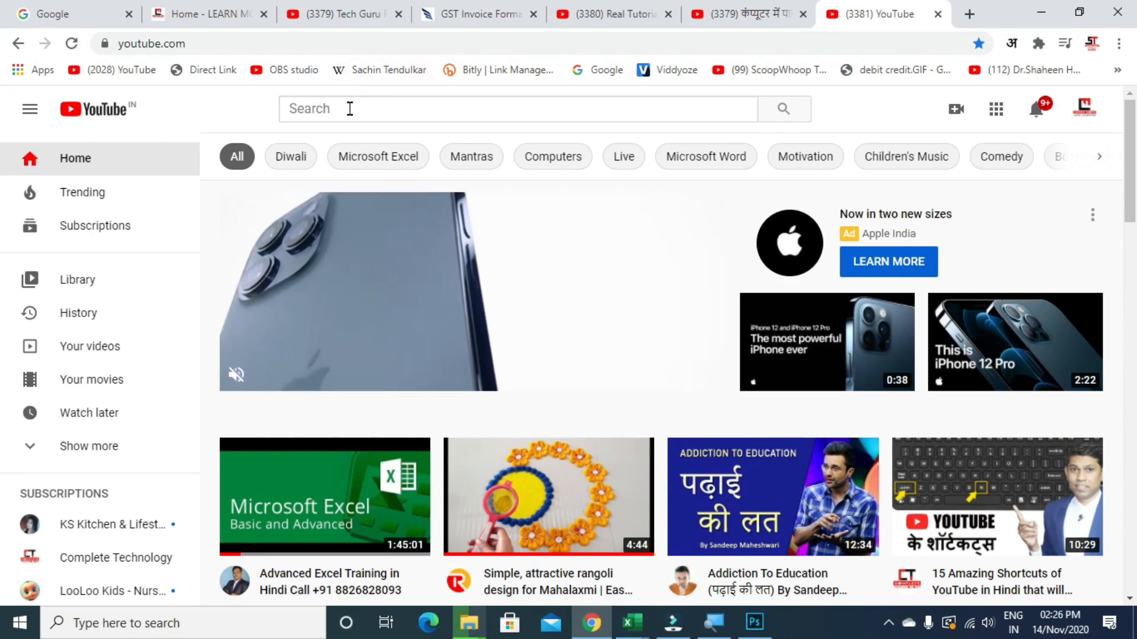
Search YouTube for "satish tech" and open the Satish Tech channel
left_click(349, 109)
type("satish tech")
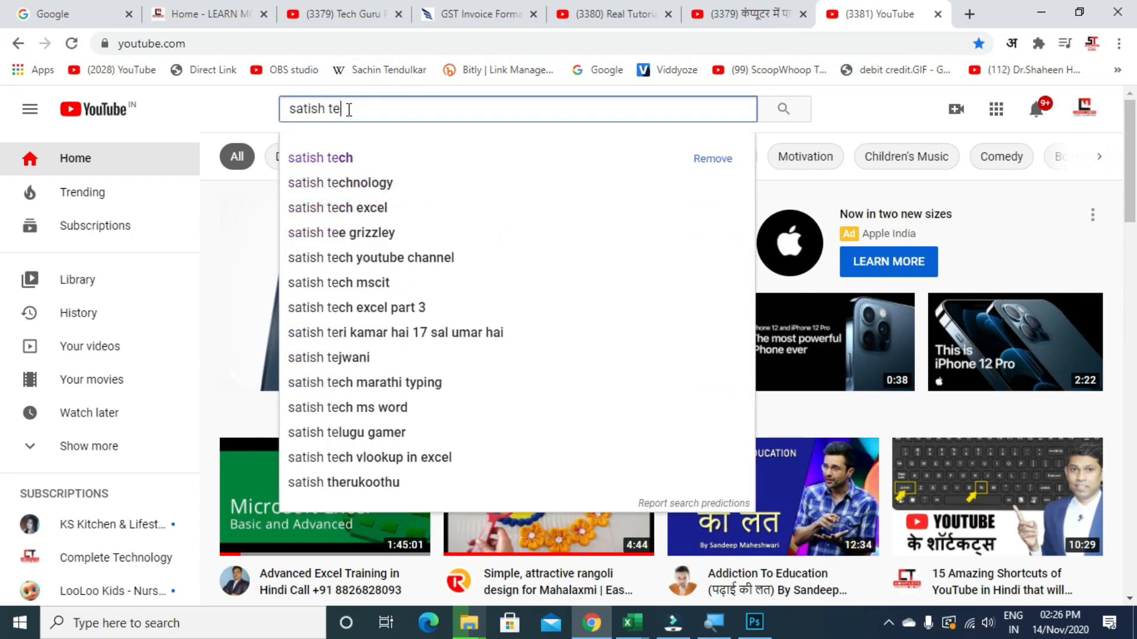
key("Return")
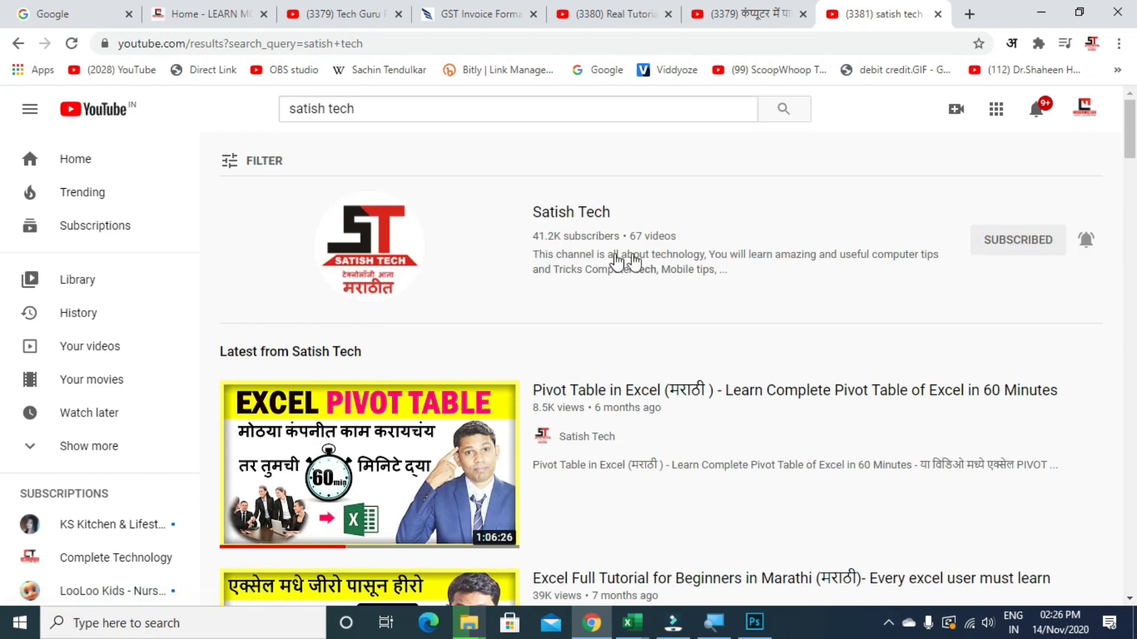
left_click(389, 254)
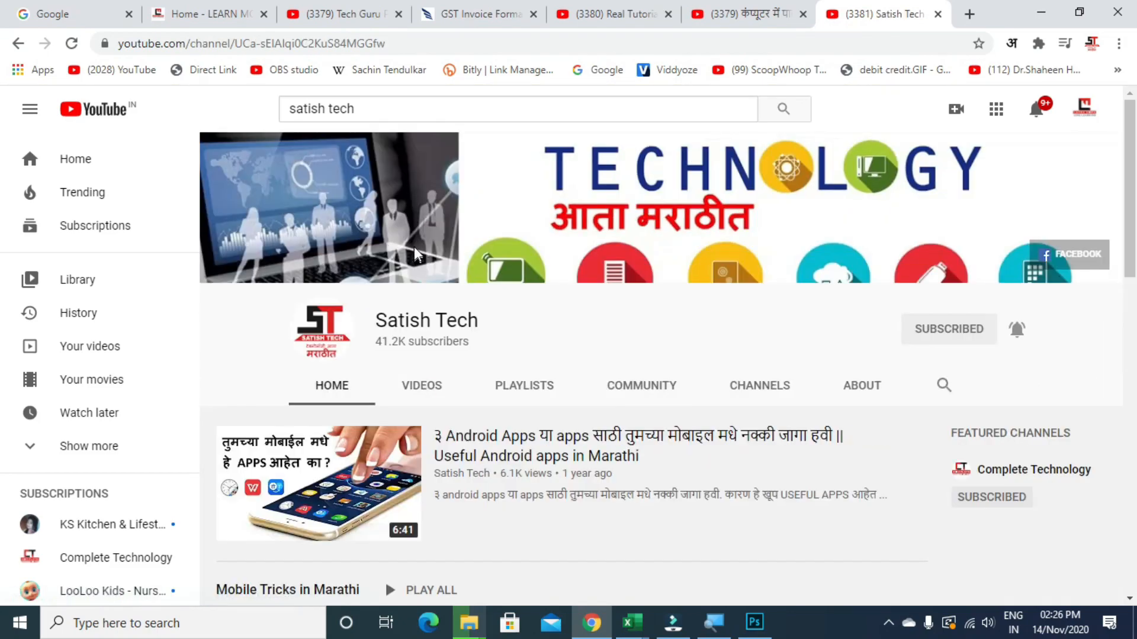
Look through the channel's uploaded videos and created playlists, and return to the channel's home page
scroll(426, 242, "down", 3)
left_click(435, 235)
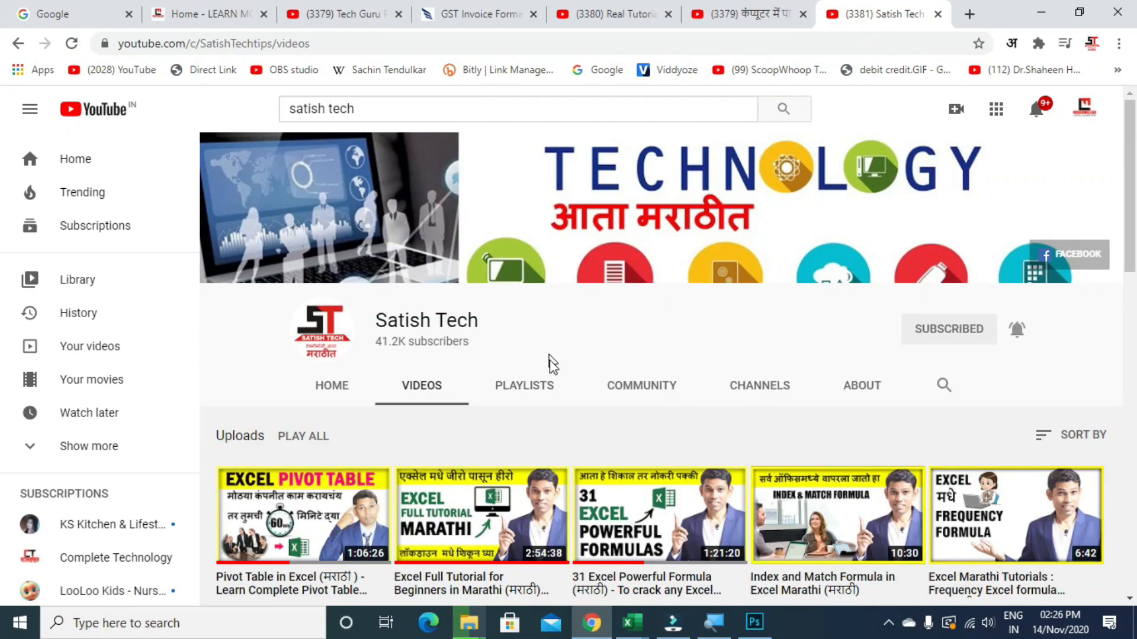
left_click(531, 394)
scroll(532, 397, "down", 3)
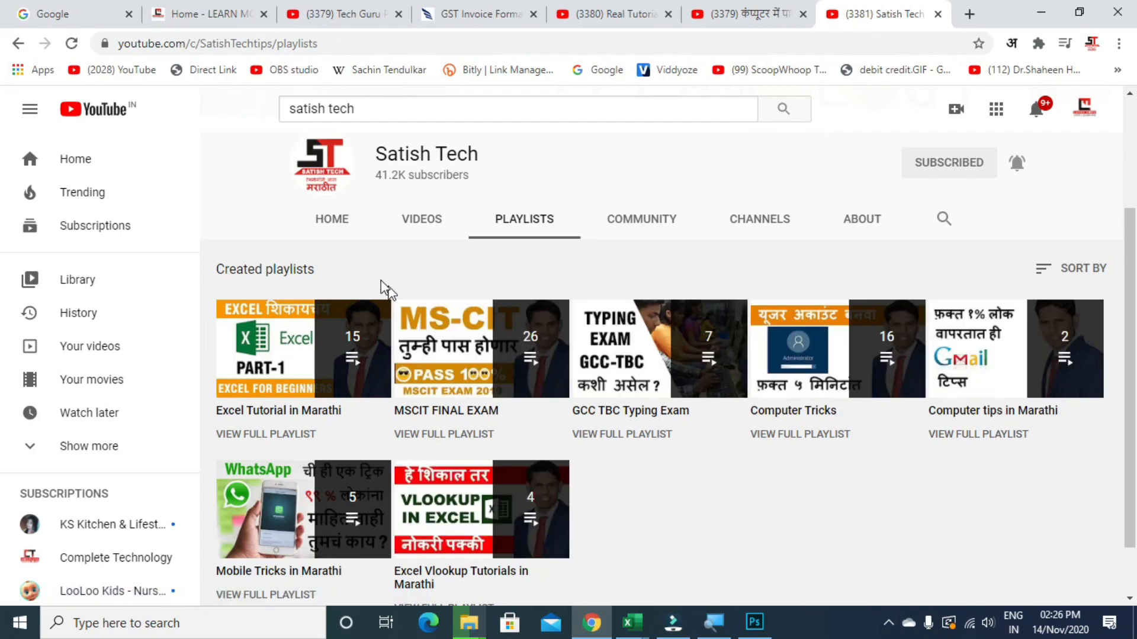
left_click(334, 220)
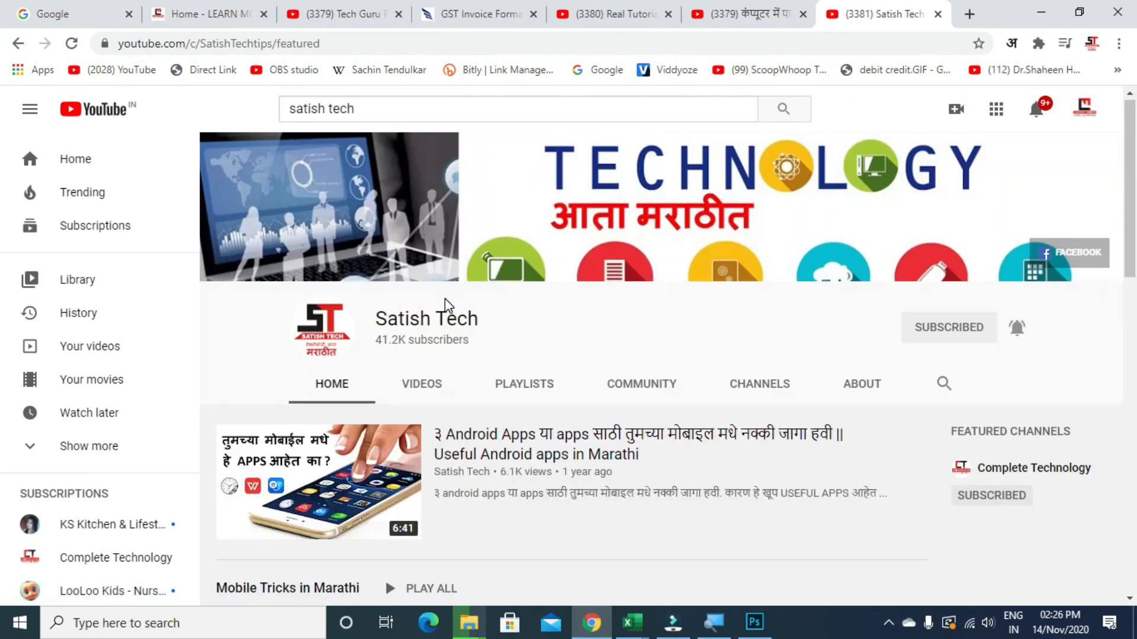